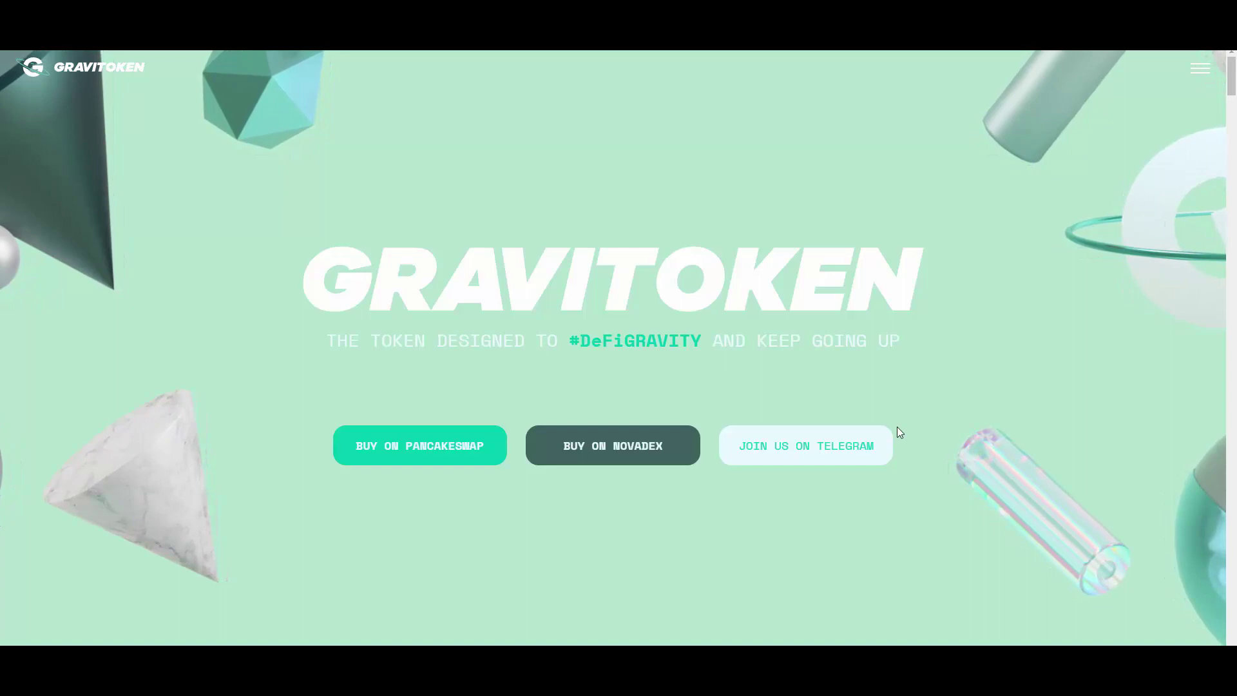
{"action": "scroll", "coordinate": [261, 243], "scroll_direction": "down", "scroll_amount": 1}
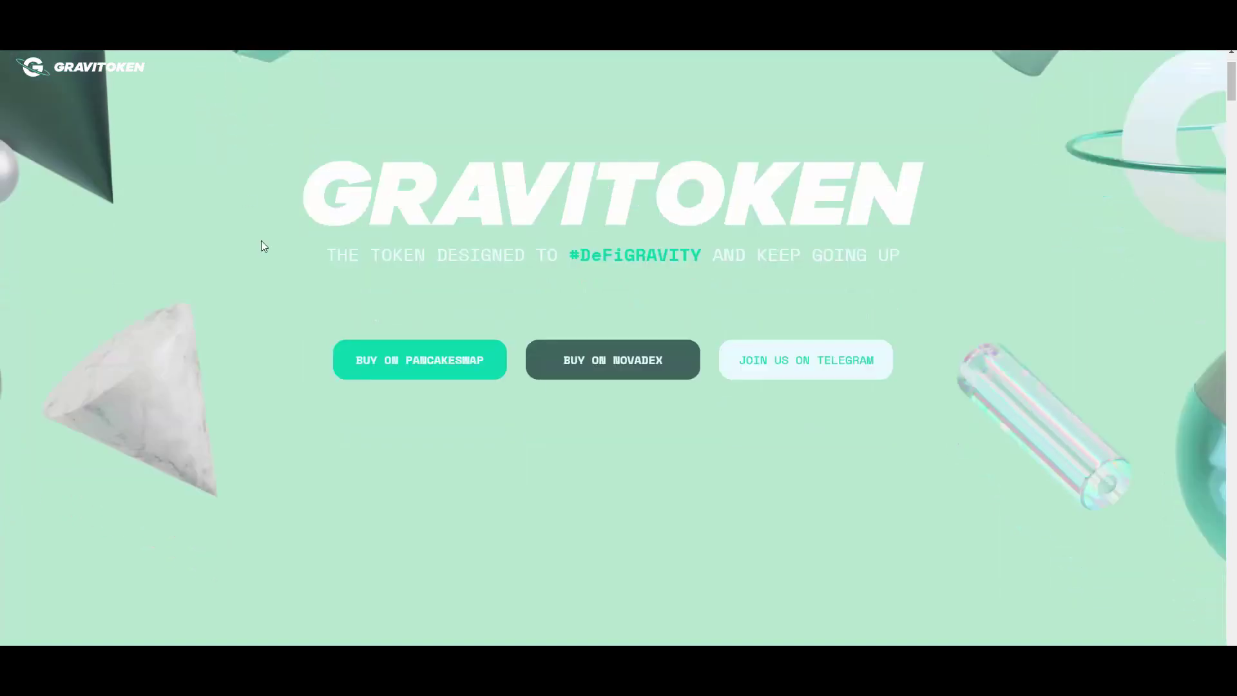
{"action": "scroll", "coordinate": [261, 244], "scroll_direction": "down", "scroll_amount": 5}
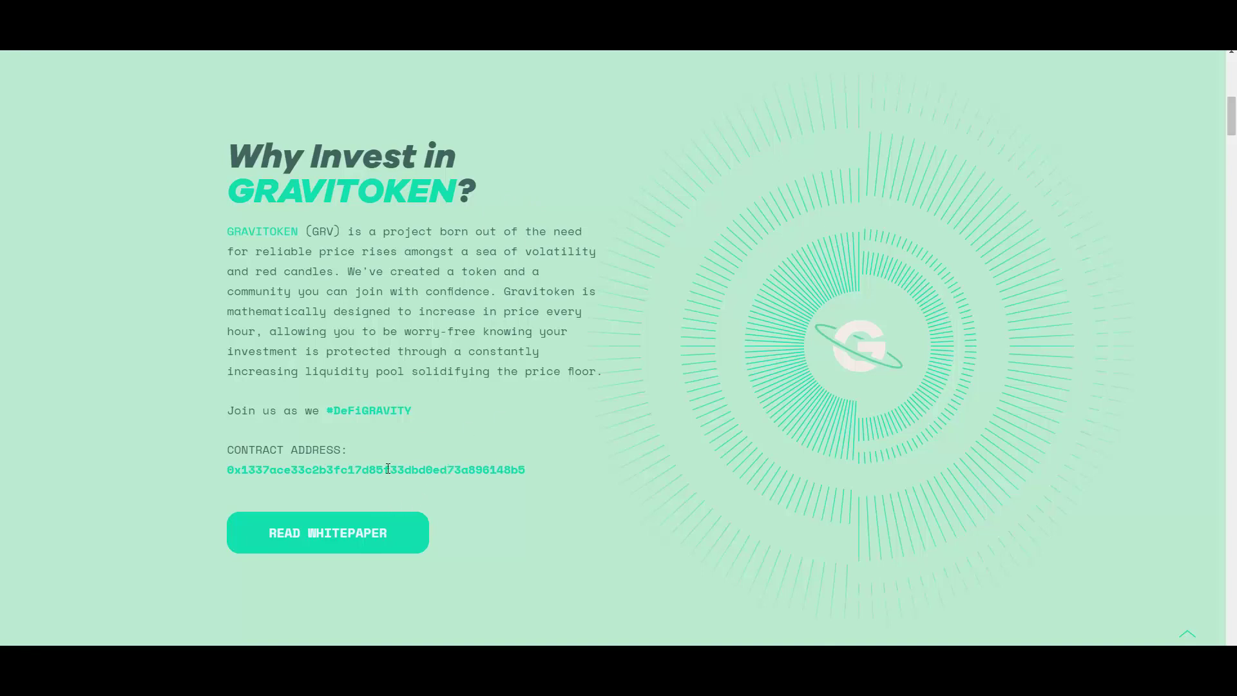
Select the start of the GRAVITOKEN contract address under 'Why Invest in GRAVITOKEN?', then deselect it
{"action": "mouse_move", "coordinate": [225, 453]}
{"action": "left_mouse_down"}
{"action": "mouse_move", "coordinate": [223, 476]}
{"action": "mouse_move", "coordinate": [270, 471]}
{"action": "left_mouse_up"}
{"action": "left_click", "coordinate": [359, 488]}
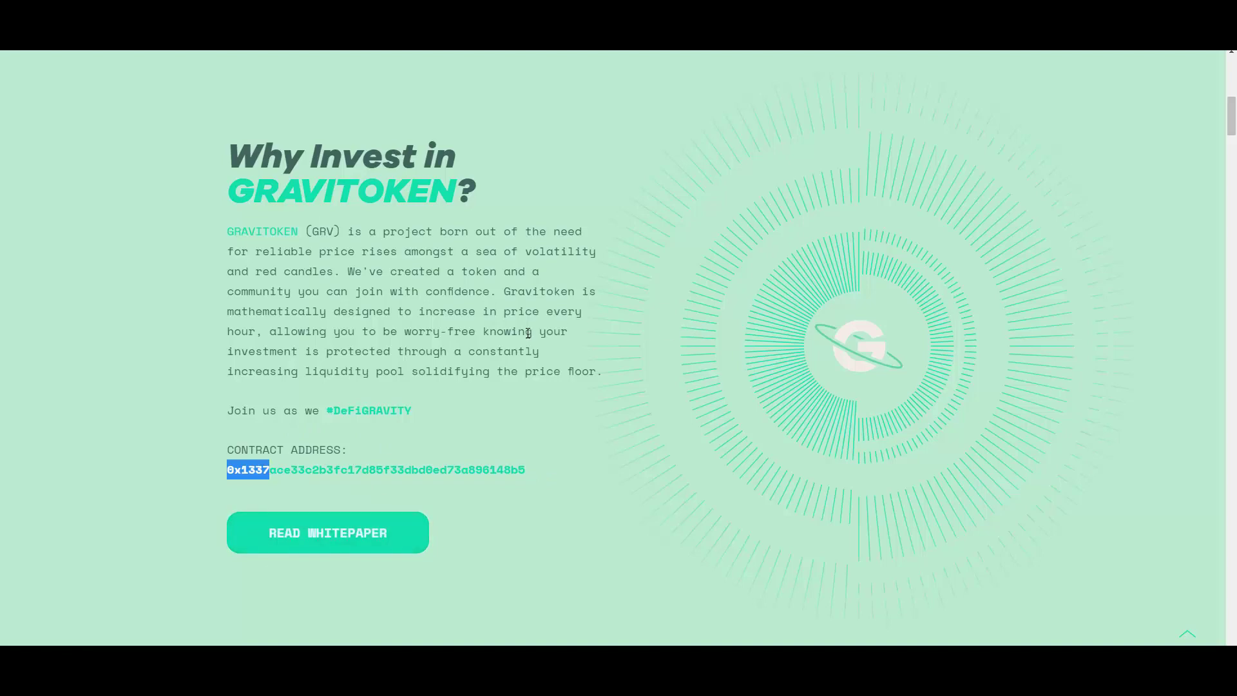
{"action": "left_click", "coordinate": [539, 354]}
{"action": "scroll", "coordinate": [459, 291], "scroll_direction": "down", "scroll_amount": 3}
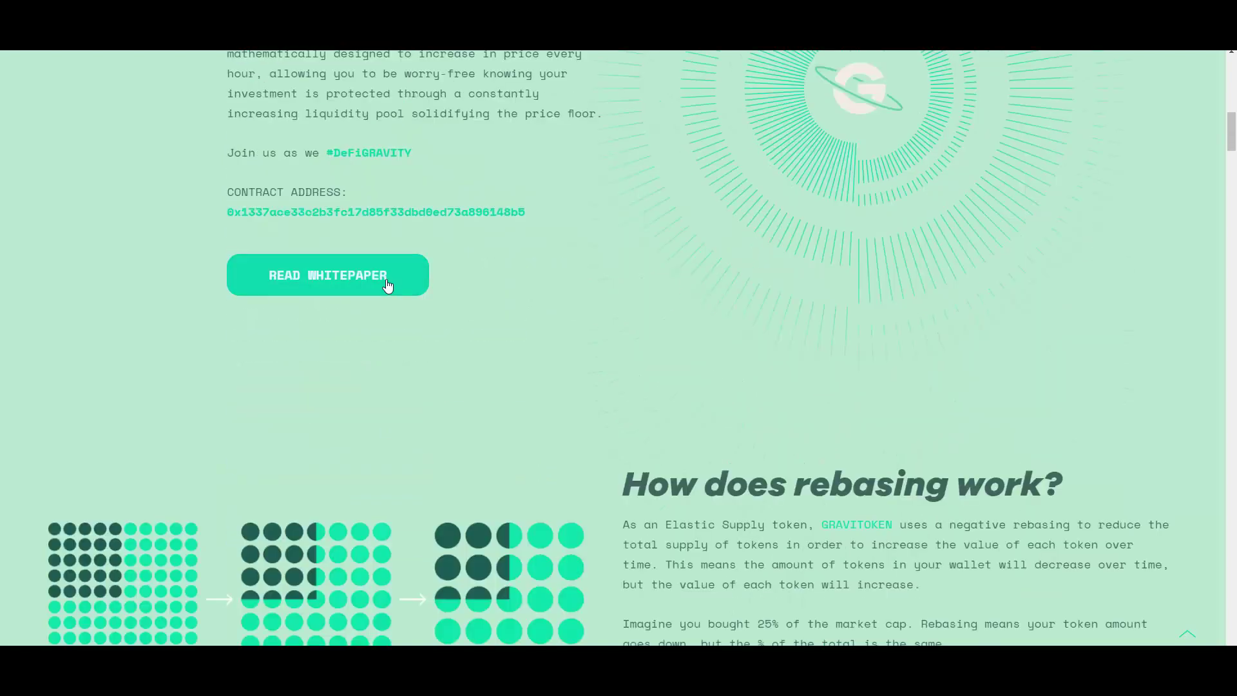
{"action": "scroll", "coordinate": [386, 284], "scroll_direction": "down", "scroll_amount": 2}
{"action": "scroll", "coordinate": [500, 268], "scroll_direction": "down", "scroll_amount": 1}
{"action": "scroll", "coordinate": [533, 393], "scroll_direction": "up", "scroll_amount": 1}
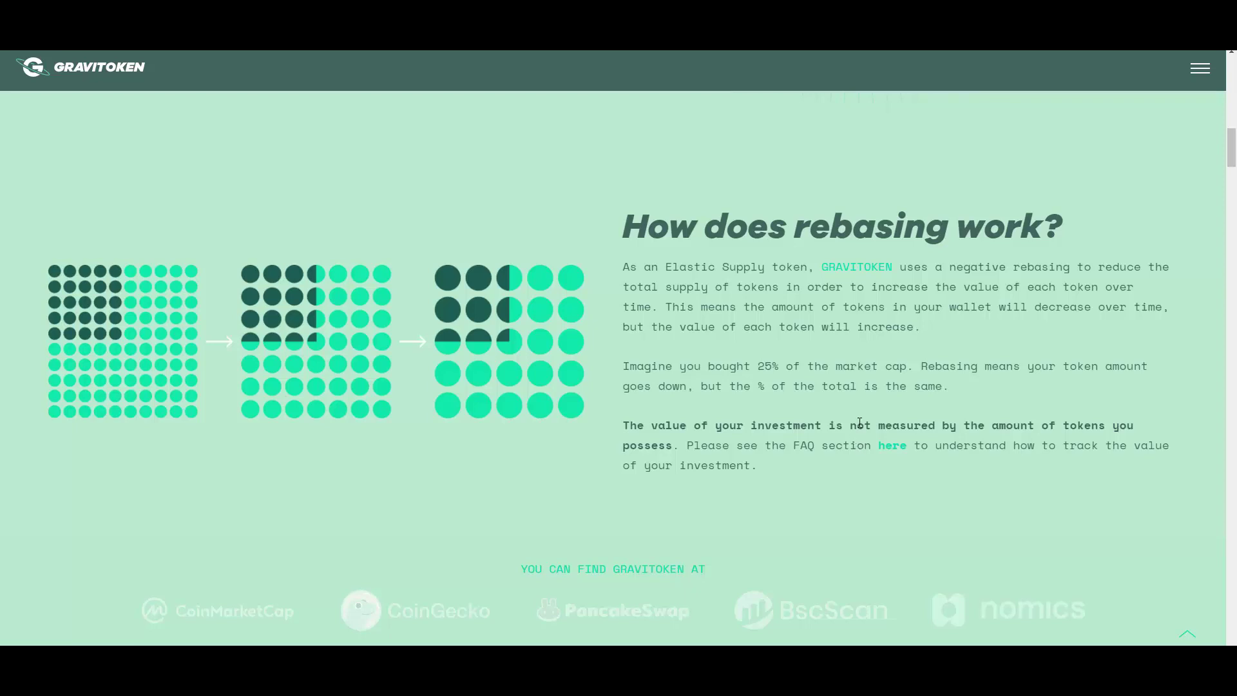
{"action": "scroll", "coordinate": [814, 407], "scroll_direction": "down", "scroll_amount": 2}
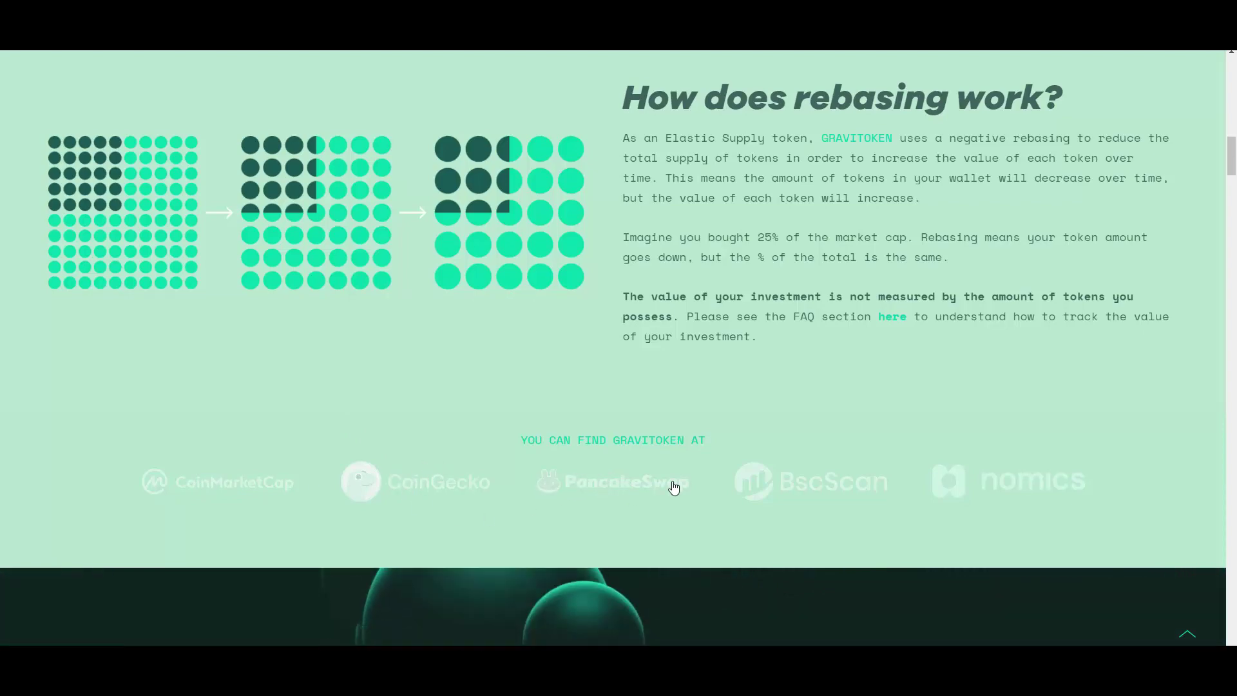
{"action": "scroll", "coordinate": [246, 314], "scroll_direction": "down", "scroll_amount": 3}
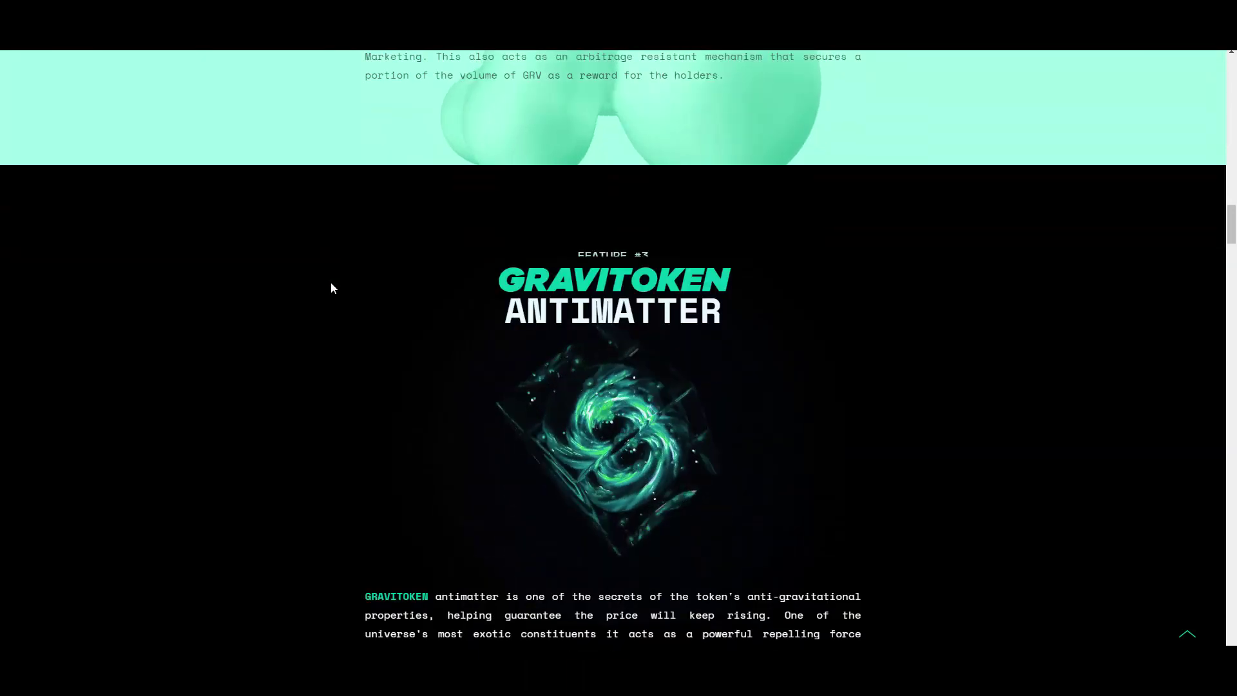
{"action": "scroll", "coordinate": [331, 288], "scroll_direction": "down", "scroll_amount": 1}
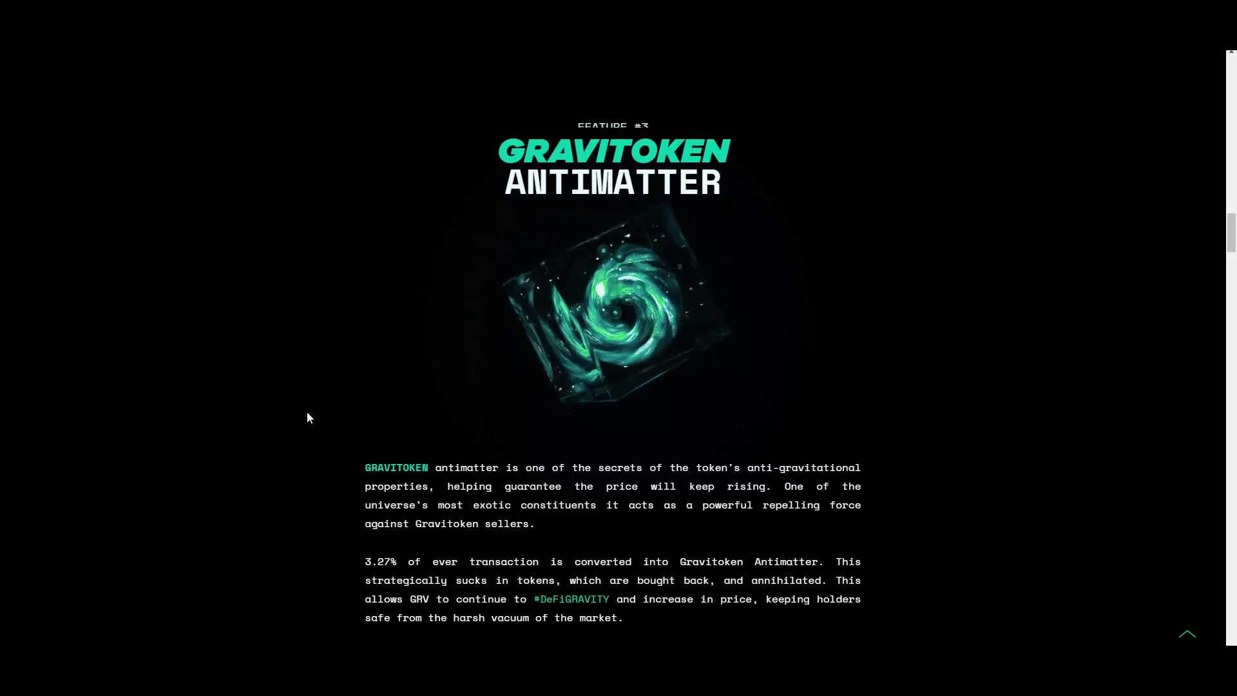
{"action": "scroll", "coordinate": [306, 417], "scroll_direction": "down", "scroll_amount": 2}
{"action": "scroll", "coordinate": [307, 418], "scroll_direction": "down", "scroll_amount": 3}
{"action": "scroll", "coordinate": [307, 418], "scroll_direction": "down", "scroll_amount": 2}
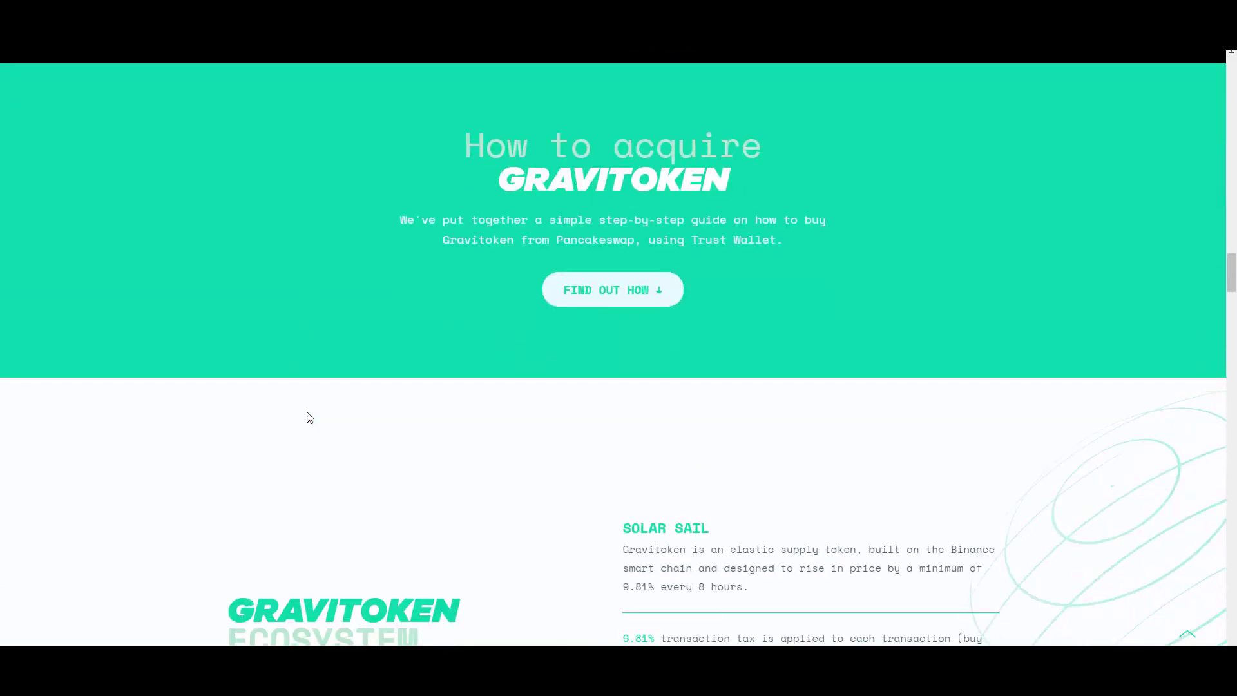
{"action": "scroll", "coordinate": [143, 361], "scroll_direction": "down", "scroll_amount": 2}
{"action": "scroll", "coordinate": [267, 393], "scroll_direction": "down", "scroll_amount": 1}
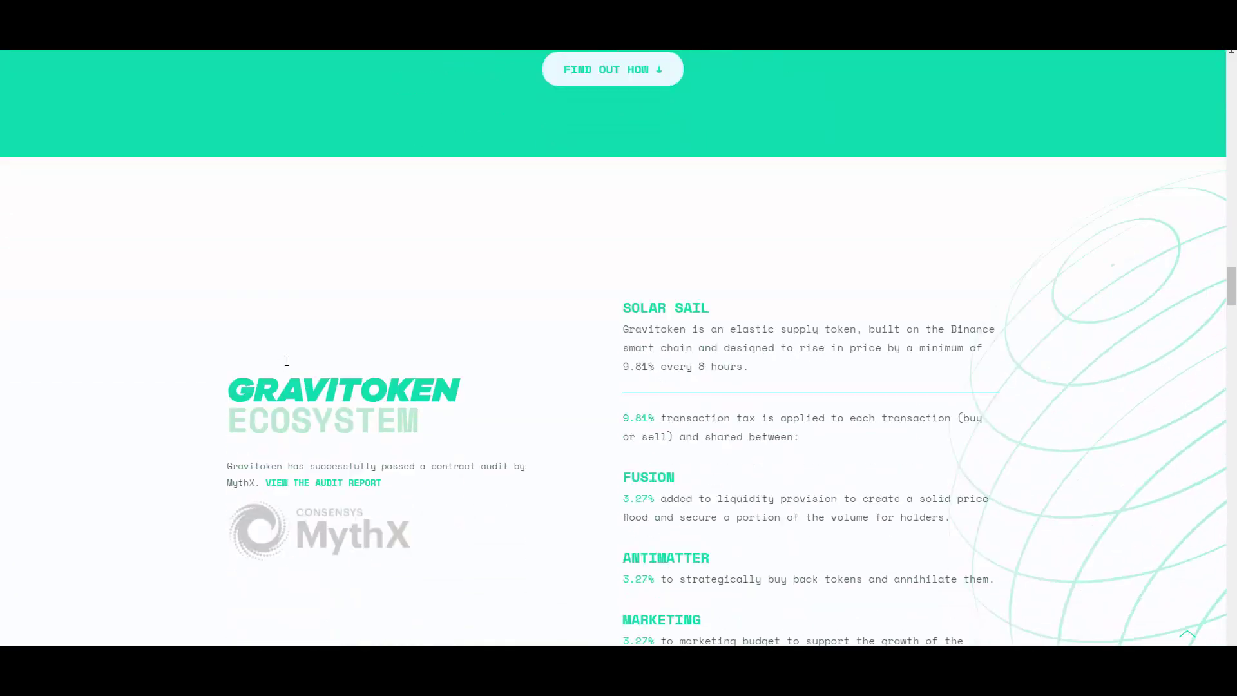
{"action": "scroll", "coordinate": [478, 323], "scroll_direction": "down", "scroll_amount": 1}
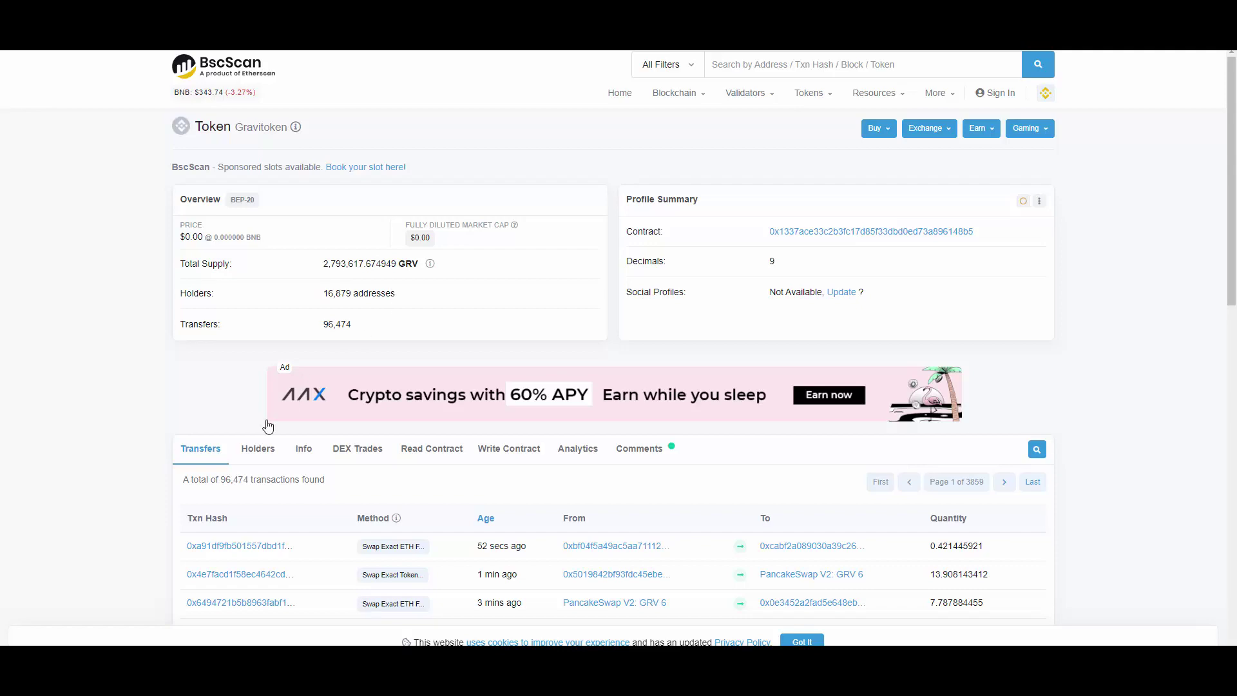
{"action": "left_click", "coordinate": [258, 449]}
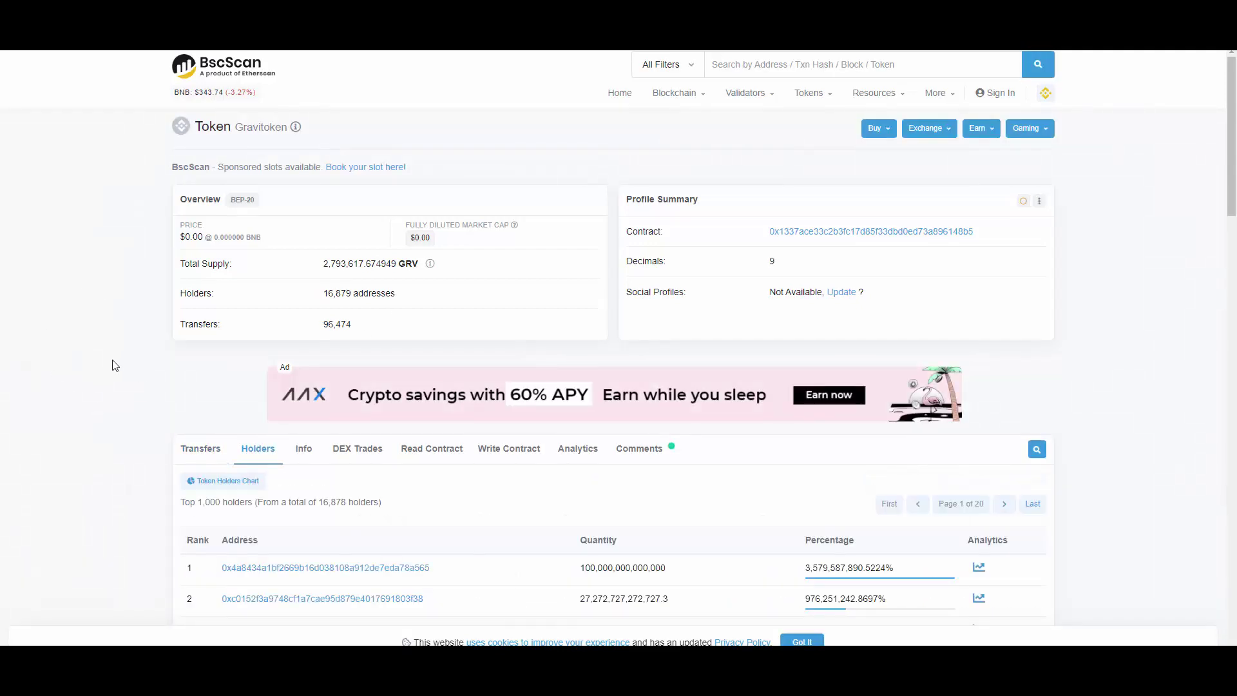
{"action": "scroll", "coordinate": [112, 365], "scroll_direction": "down", "scroll_amount": 3}
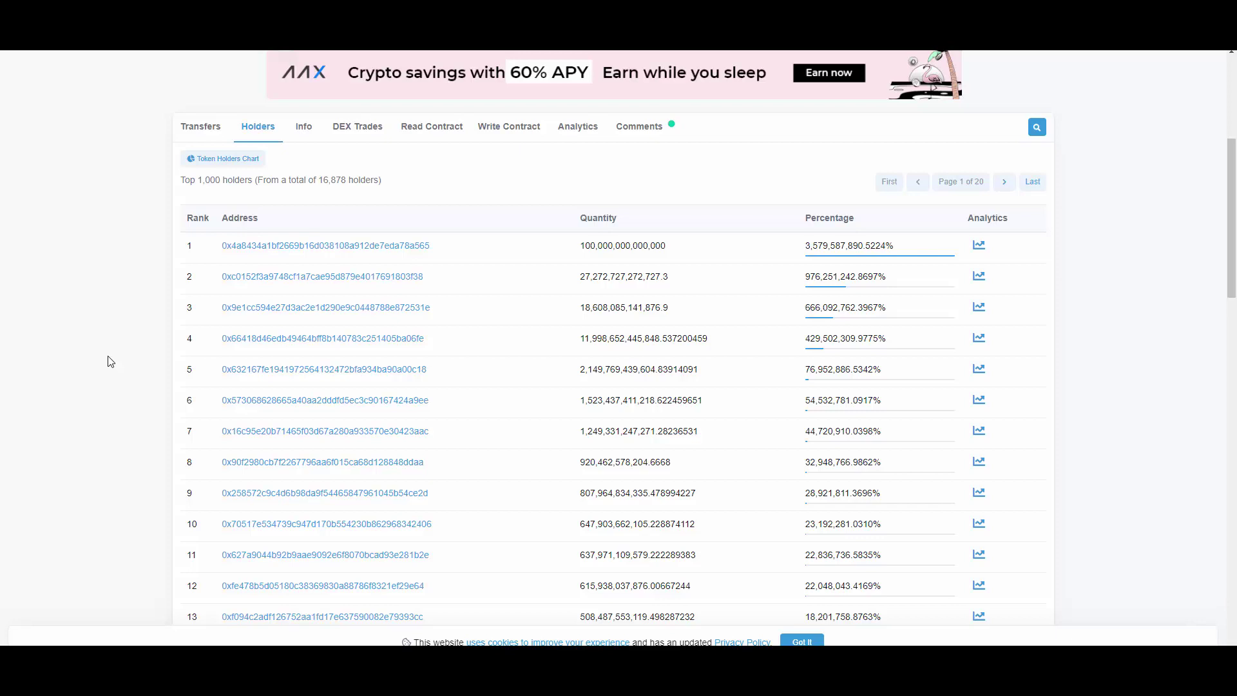
{"action": "scroll", "coordinate": [109, 355], "scroll_direction": "up", "scroll_amount": 1}
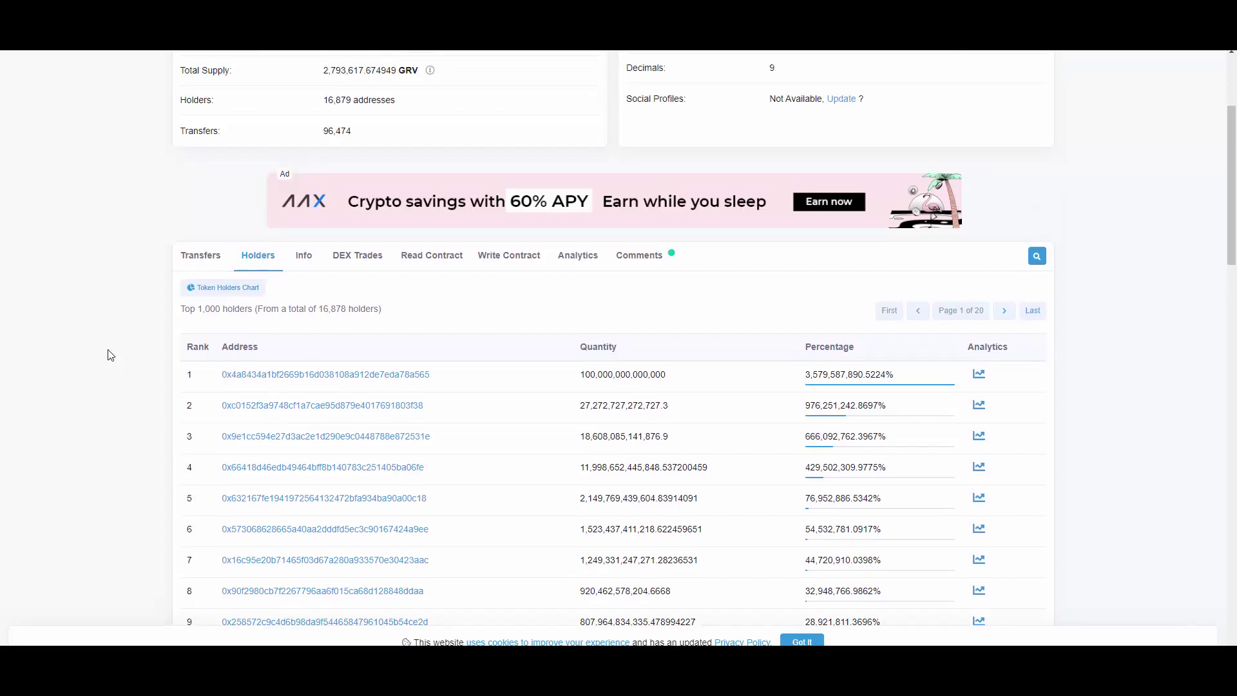
{"action": "scroll", "coordinate": [110, 355], "scroll_direction": "up", "scroll_amount": 1}
{"action": "scroll", "coordinate": [109, 352], "scroll_direction": "down", "scroll_amount": 4}
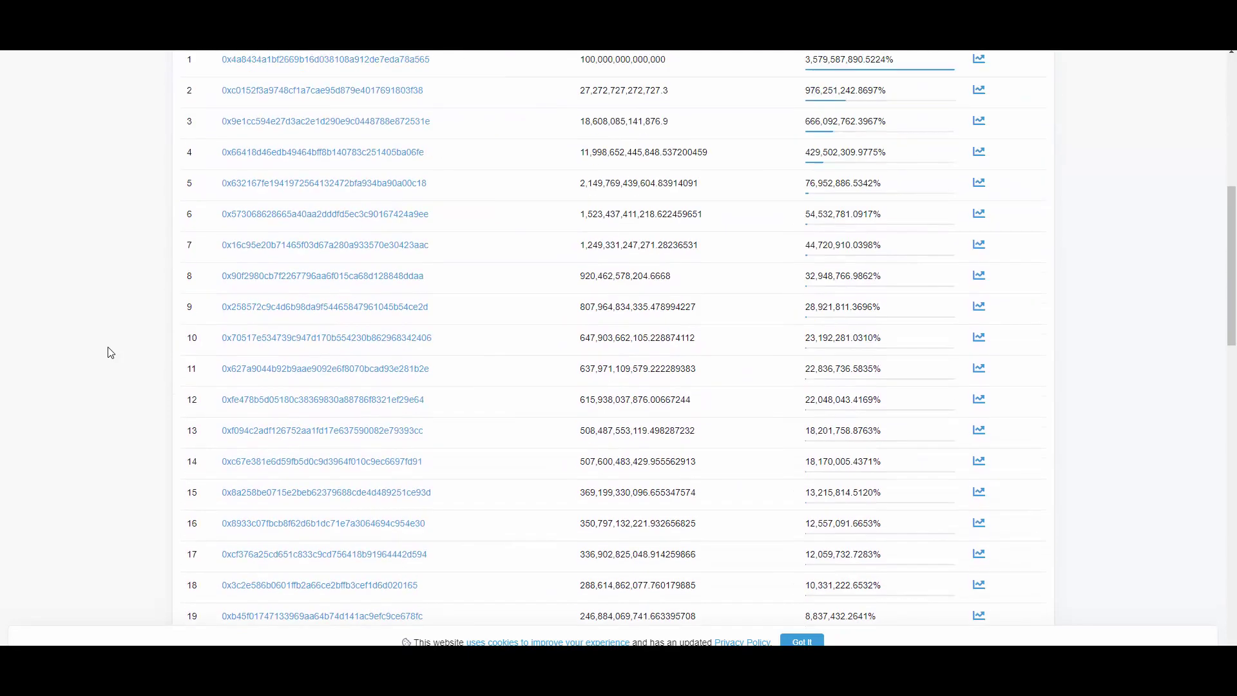
{"action": "scroll", "coordinate": [109, 353], "scroll_direction": "down", "scroll_amount": 3}
{"action": "scroll", "coordinate": [111, 393], "scroll_direction": "down", "scroll_amount": 3}
{"action": "scroll", "coordinate": [146, 434], "scroll_direction": "down", "scroll_amount": 3}
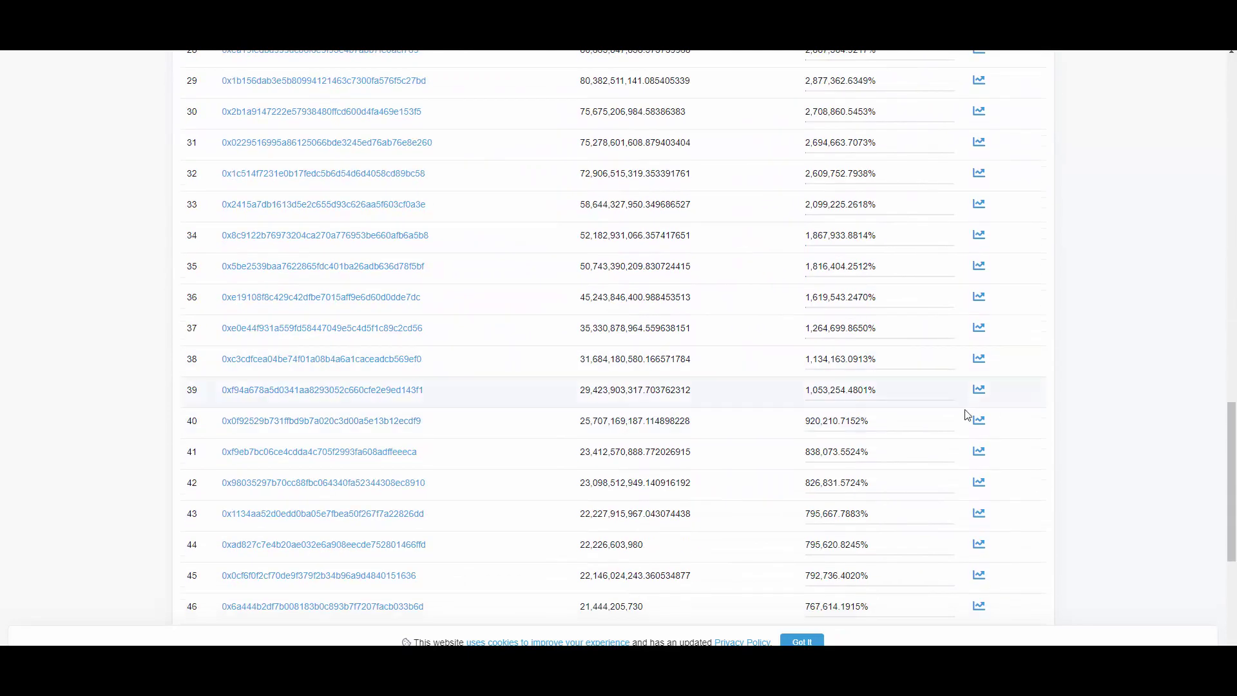
{"action": "scroll", "coordinate": [908, 394], "scroll_direction": "down", "scroll_amount": 1}
{"action": "scroll", "coordinate": [884, 384], "scroll_direction": "down", "scroll_amount": 3}
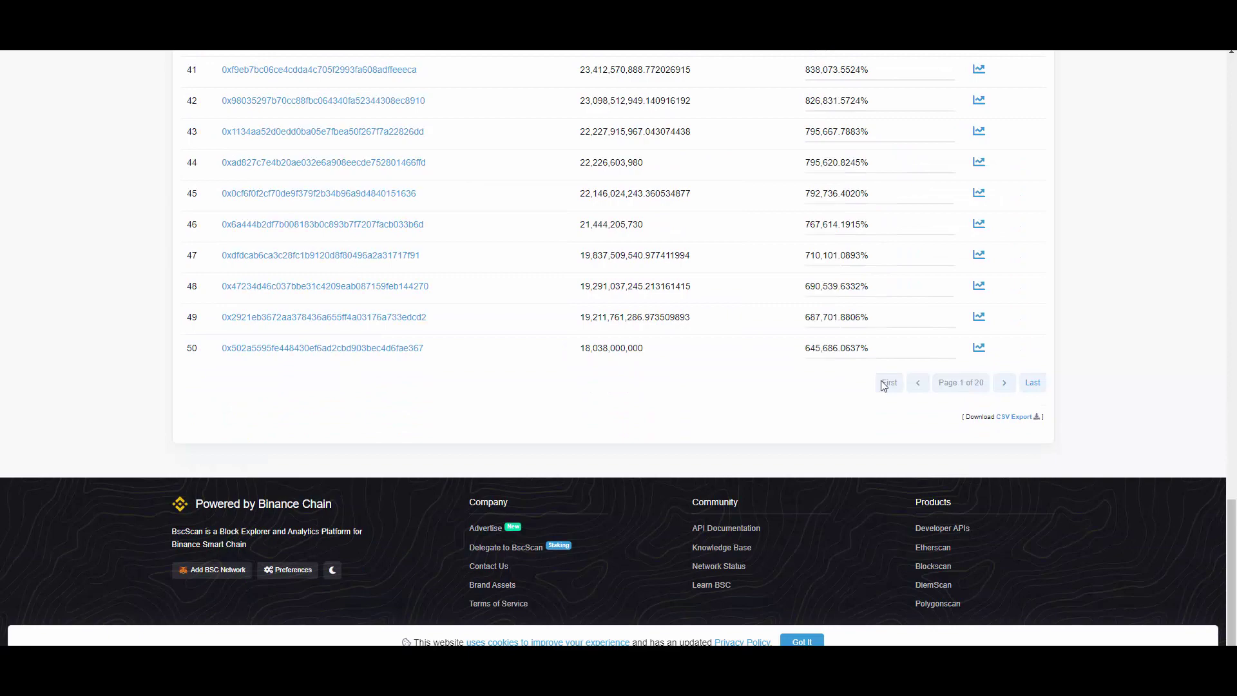
{"action": "scroll", "coordinate": [855, 358], "scroll_direction": "up", "scroll_amount": 1}
{"action": "scroll", "coordinate": [918, 422], "scroll_direction": "up", "scroll_amount": 4}
{"action": "scroll", "coordinate": [912, 423], "scroll_direction": "up", "scroll_amount": 6}
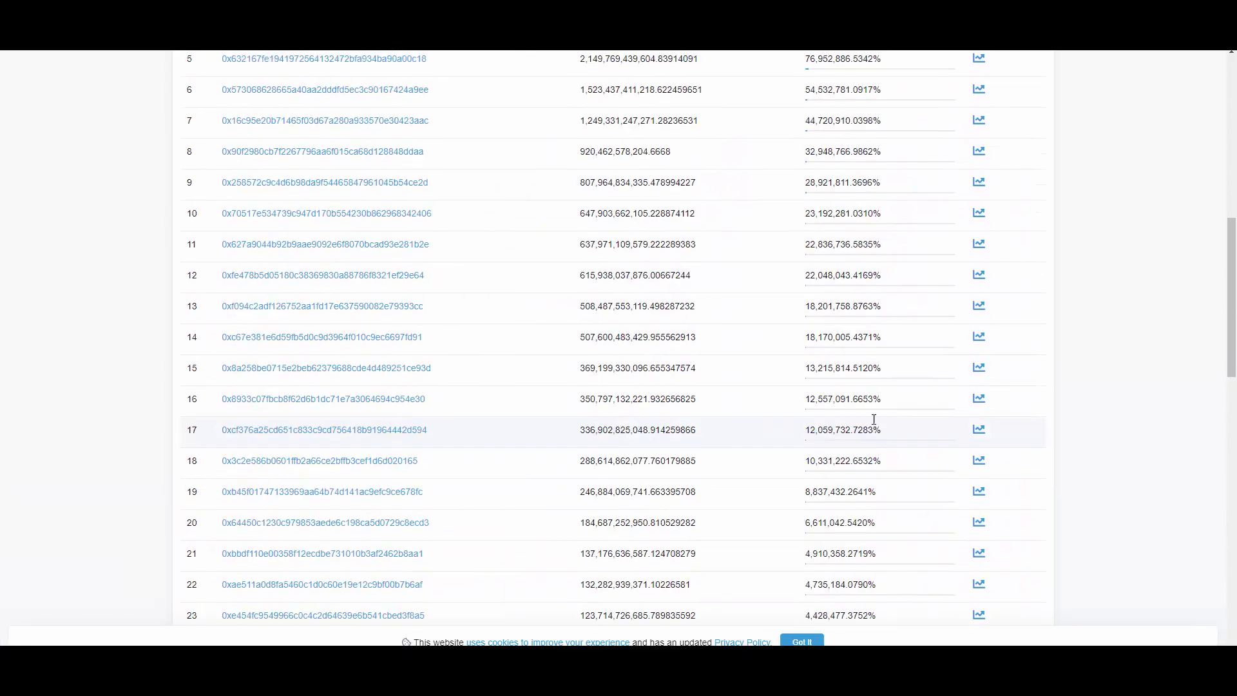
{"action": "scroll", "coordinate": [873, 418], "scroll_direction": "up", "scroll_amount": 5}
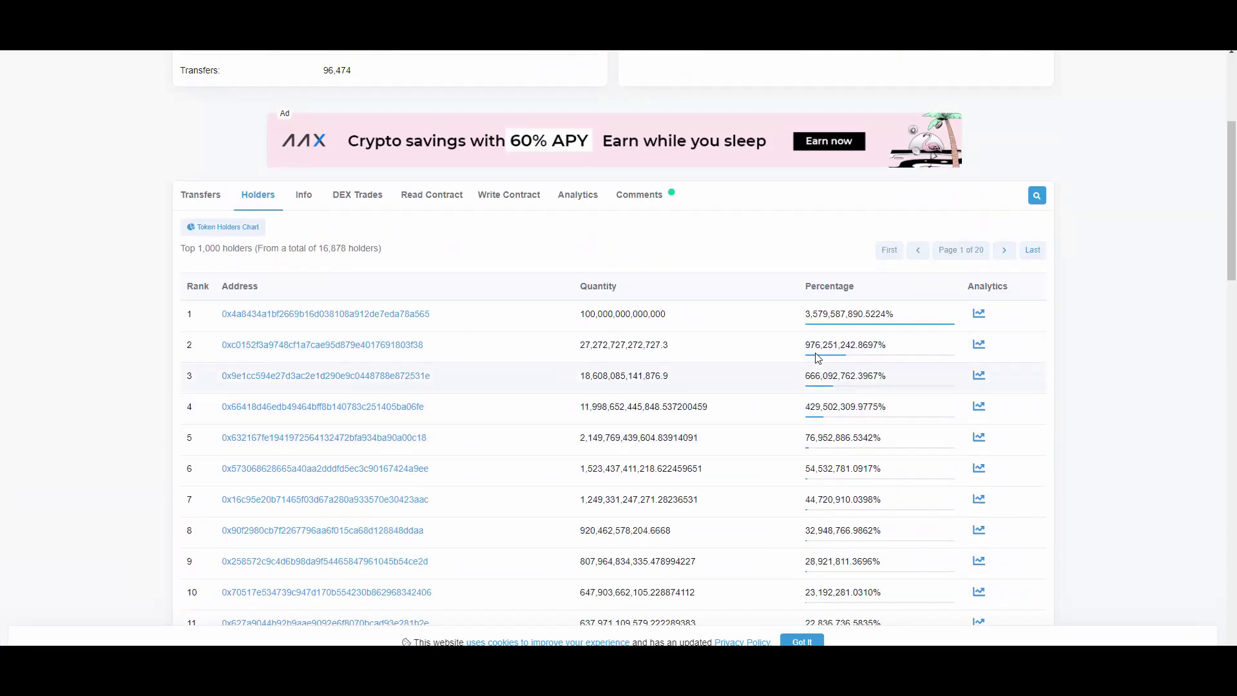
{"action": "scroll", "coordinate": [746, 380], "scroll_direction": "up", "scroll_amount": 1}
{"action": "left_click", "coordinate": [200, 259]}
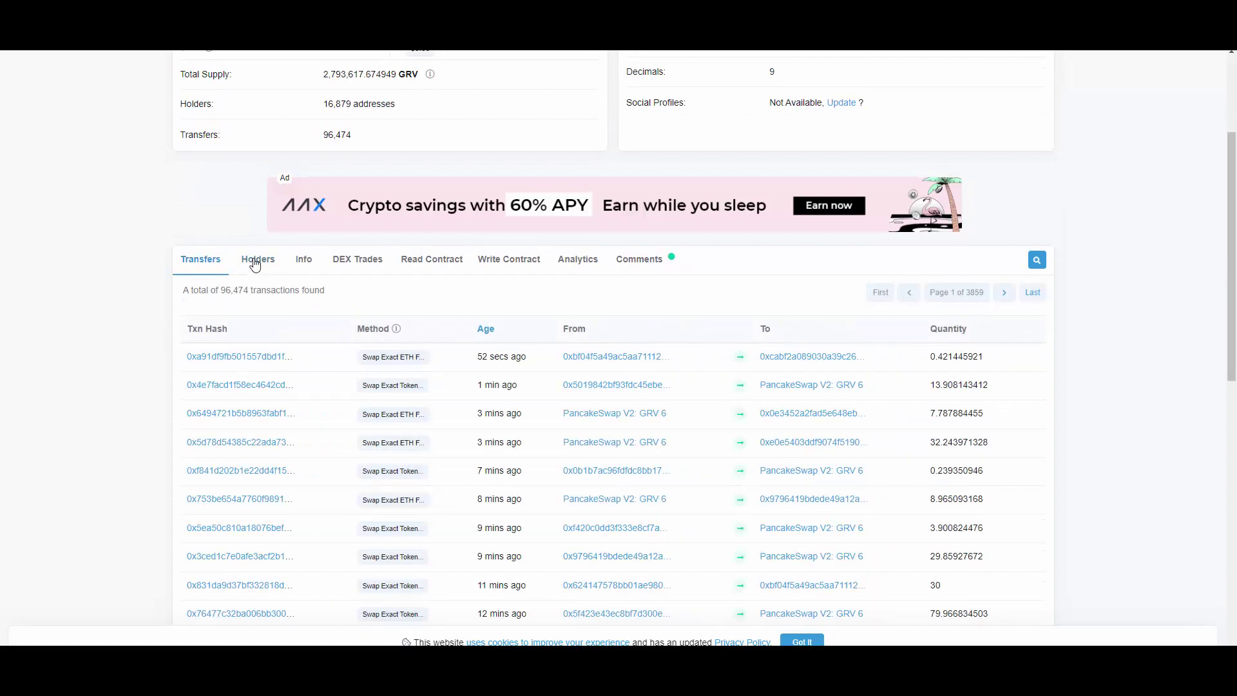
{"action": "left_click", "coordinate": [257, 262]}
{"action": "scroll", "coordinate": [115, 126], "scroll_direction": "up", "scroll_amount": 2}
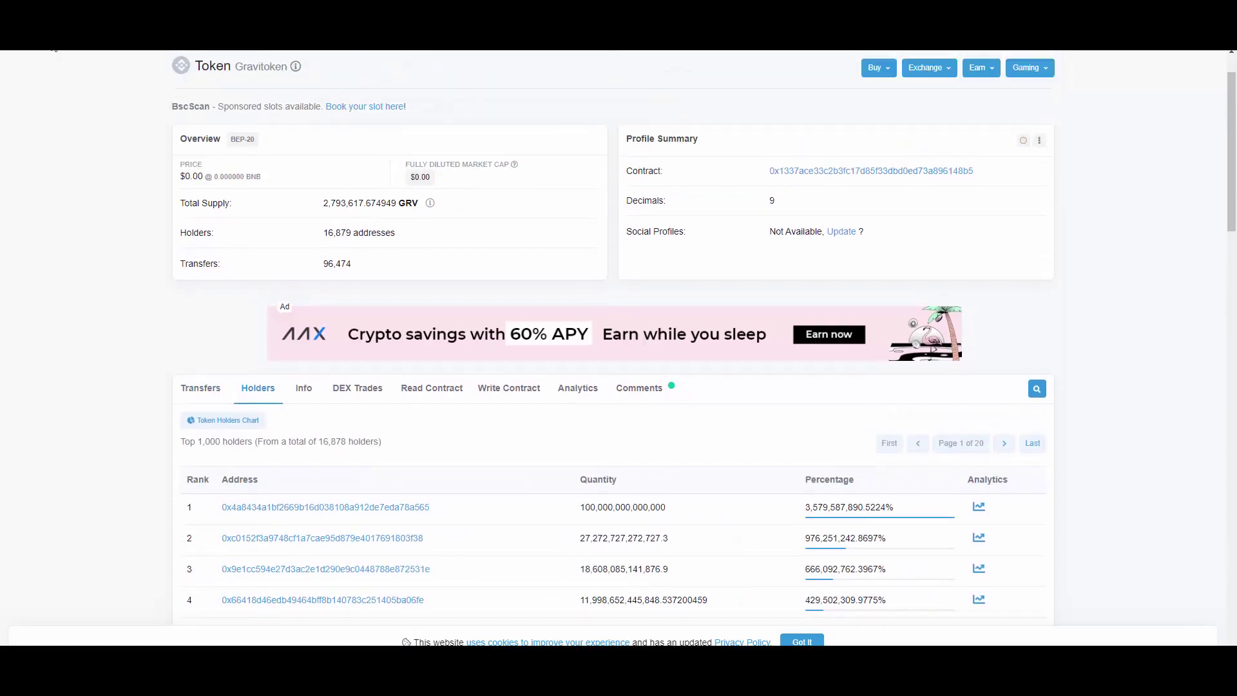
{"action": "key", "text": "F5"}
{"action": "scroll", "coordinate": [260, 376], "scroll_direction": "down", "scroll_amount": 1}
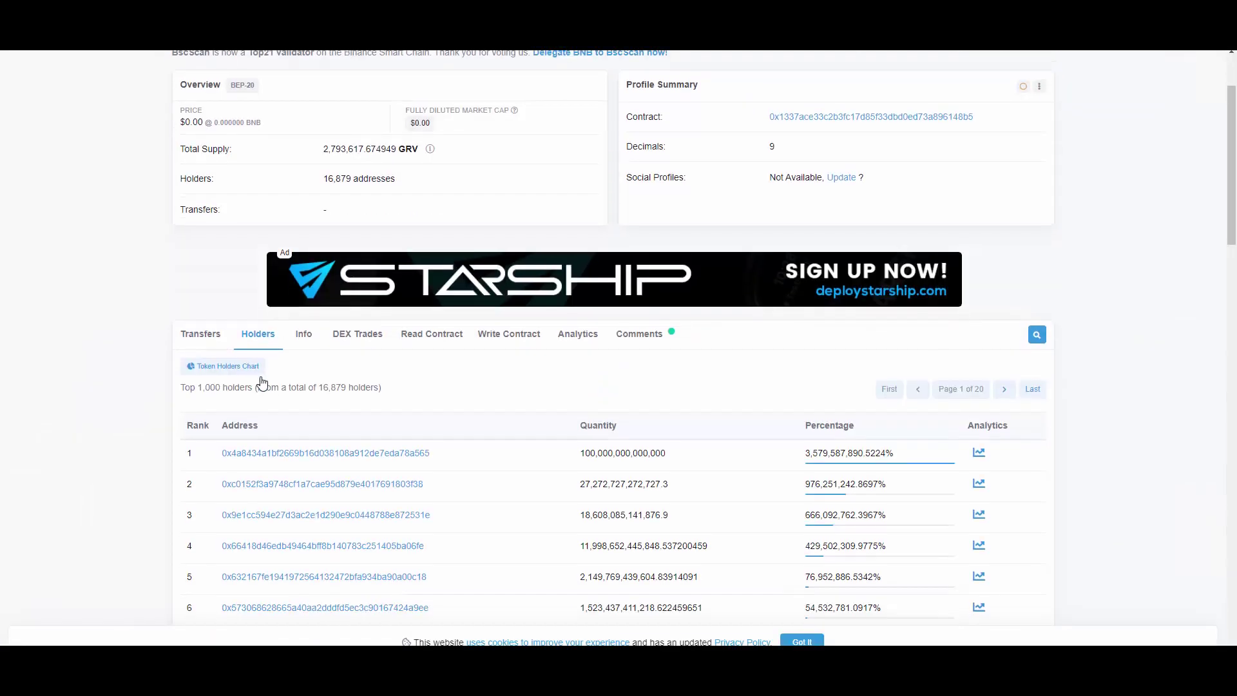
{"action": "scroll", "coordinate": [262, 384], "scroll_direction": "down", "scroll_amount": 3}
{"action": "scroll", "coordinate": [261, 383], "scroll_direction": "up", "scroll_amount": 5}
{"action": "left_click", "coordinate": [185, 462]}
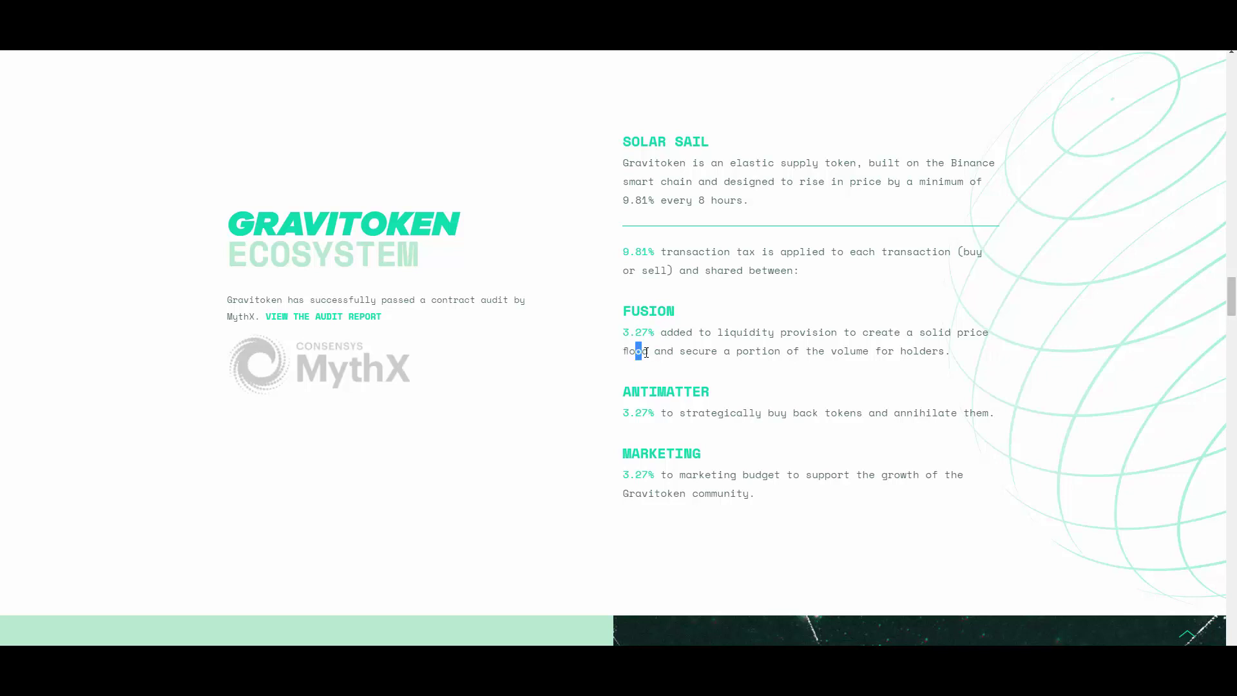
Highlight the FUSION liquidity description in the Ecosystem tax breakdown
{"action": "left_click_drag", "start_coordinate": [654, 355], "coordinate": [828, 351]}
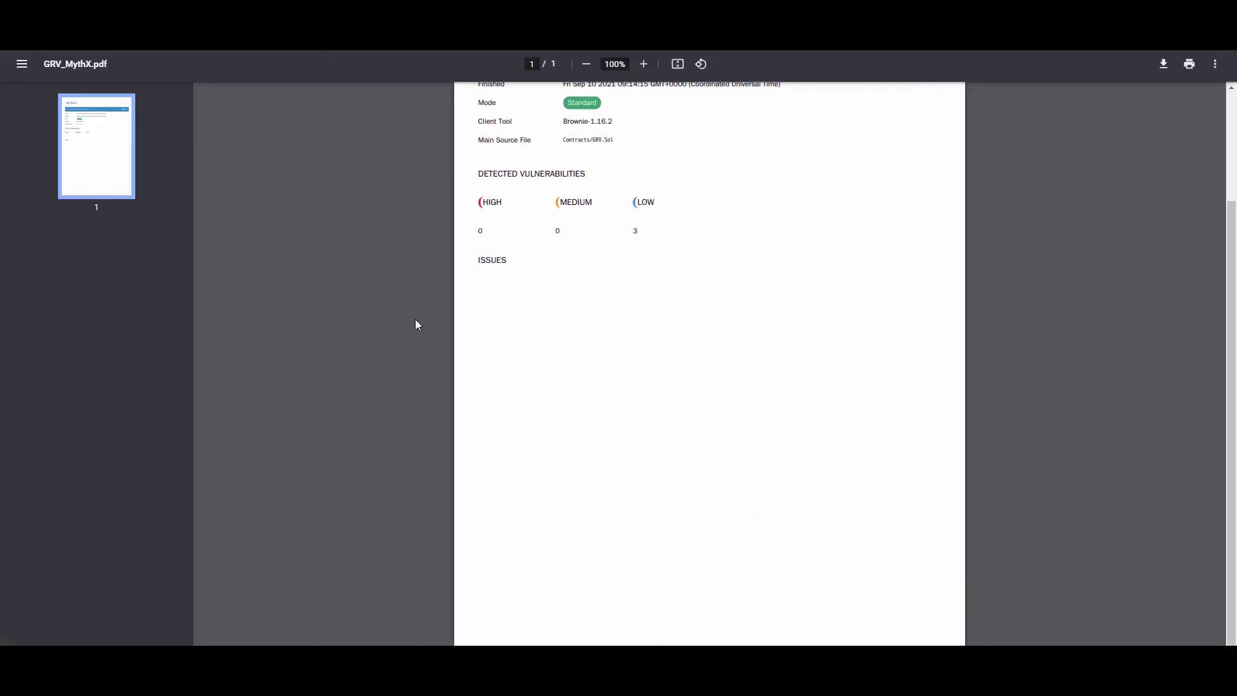
{"action": "scroll", "coordinate": [415, 319], "scroll_direction": "up", "scroll_amount": 2}
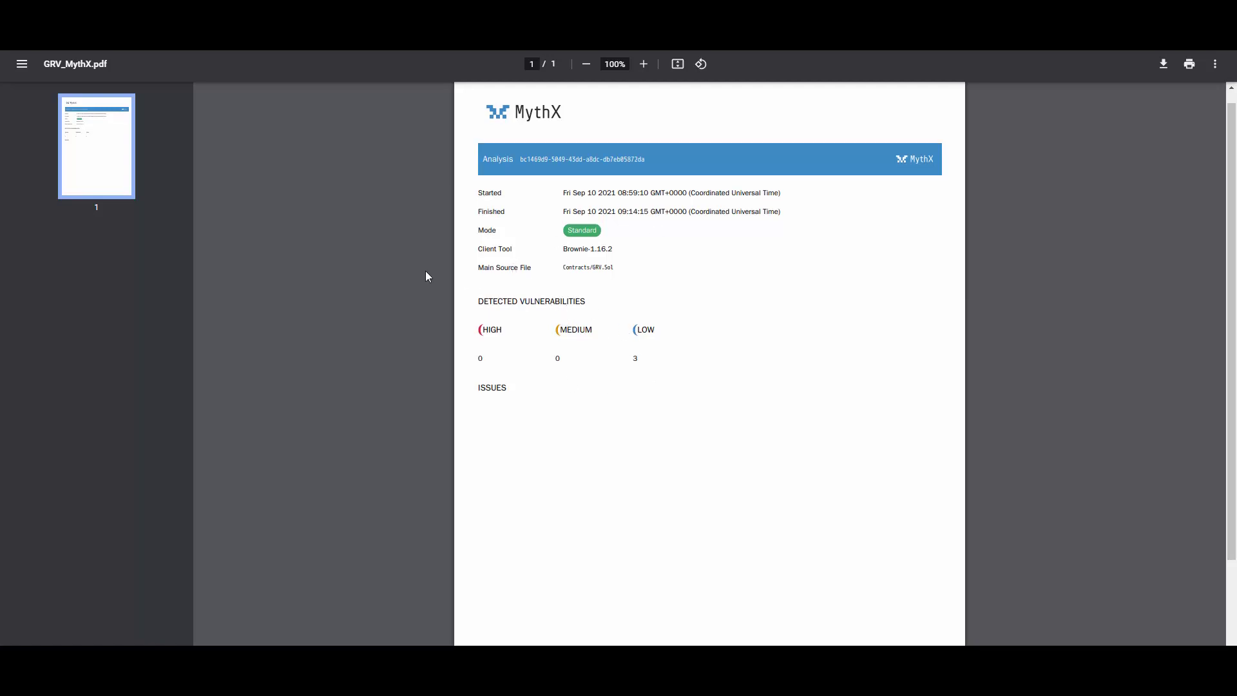
{"action": "scroll", "coordinate": [426, 273], "scroll_direction": "down", "scroll_amount": 1}
{"action": "scroll", "coordinate": [349, 289], "scroll_direction": "up", "scroll_amount": 1}
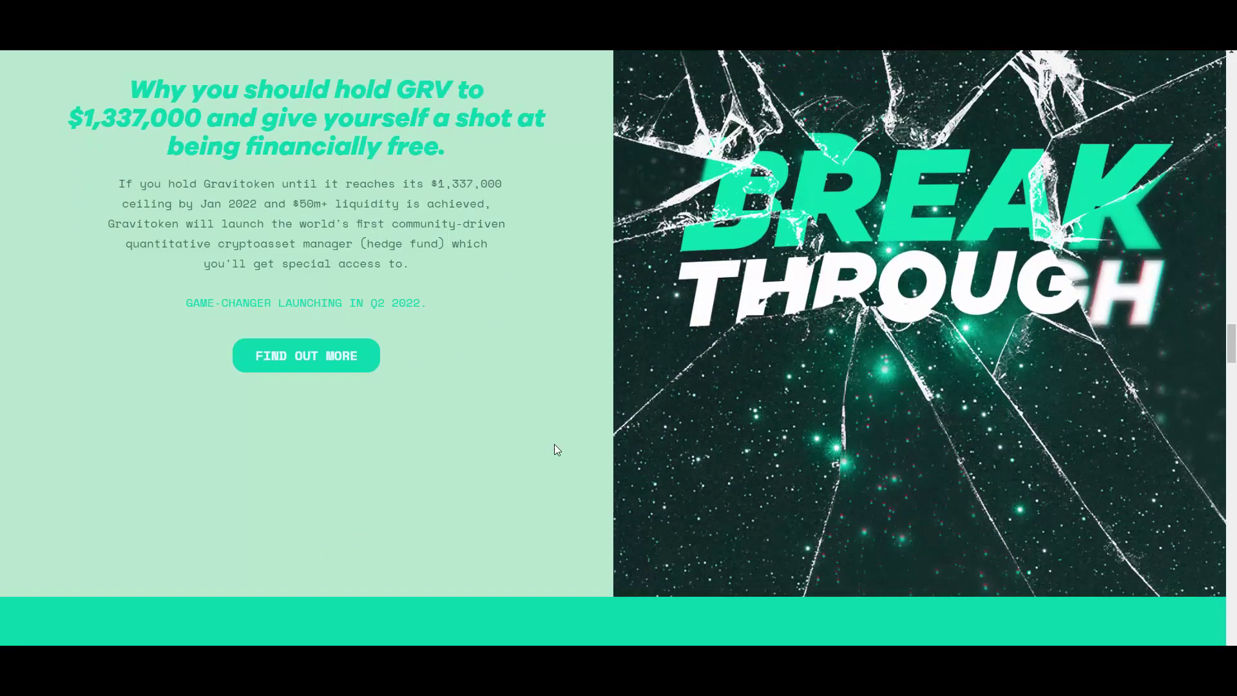
{"action": "scroll", "coordinate": [552, 447], "scroll_direction": "down", "scroll_amount": 3}
{"action": "scroll", "coordinate": [417, 351], "scroll_direction": "down", "scroll_amount": 2}
{"action": "scroll", "coordinate": [411, 343], "scroll_direction": "down", "scroll_amount": 2}
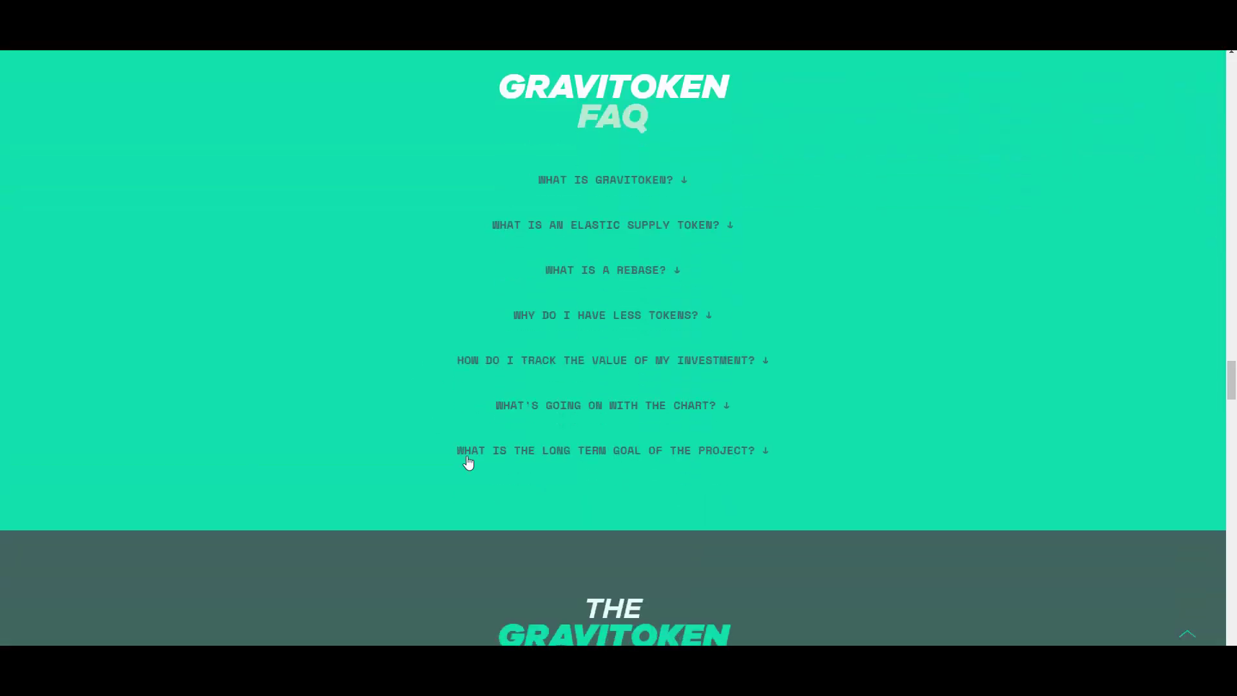
{"action": "scroll", "coordinate": [315, 431], "scroll_direction": "down", "scroll_amount": 2}
{"action": "scroll", "coordinate": [287, 390], "scroll_direction": "down", "scroll_amount": 2}
{"action": "scroll", "coordinate": [586, 276], "scroll_direction": "up", "scroll_amount": 4}
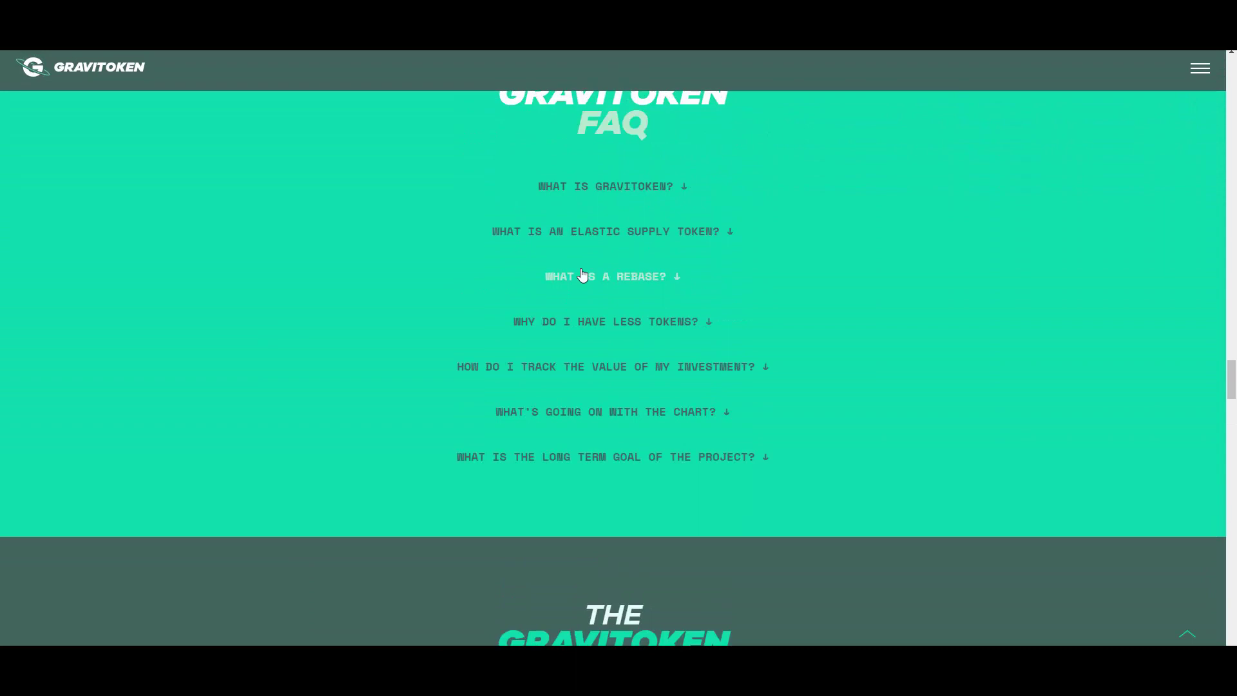
{"action": "scroll", "coordinate": [639, 456], "scroll_direction": "up", "scroll_amount": 2}
{"action": "scroll", "coordinate": [262, 320], "scroll_direction": "down", "scroll_amount": 4}
{"action": "scroll", "coordinate": [252, 330], "scroll_direction": "down", "scroll_amount": 1}
{"action": "scroll", "coordinate": [252, 328], "scroll_direction": "down", "scroll_amount": 2}
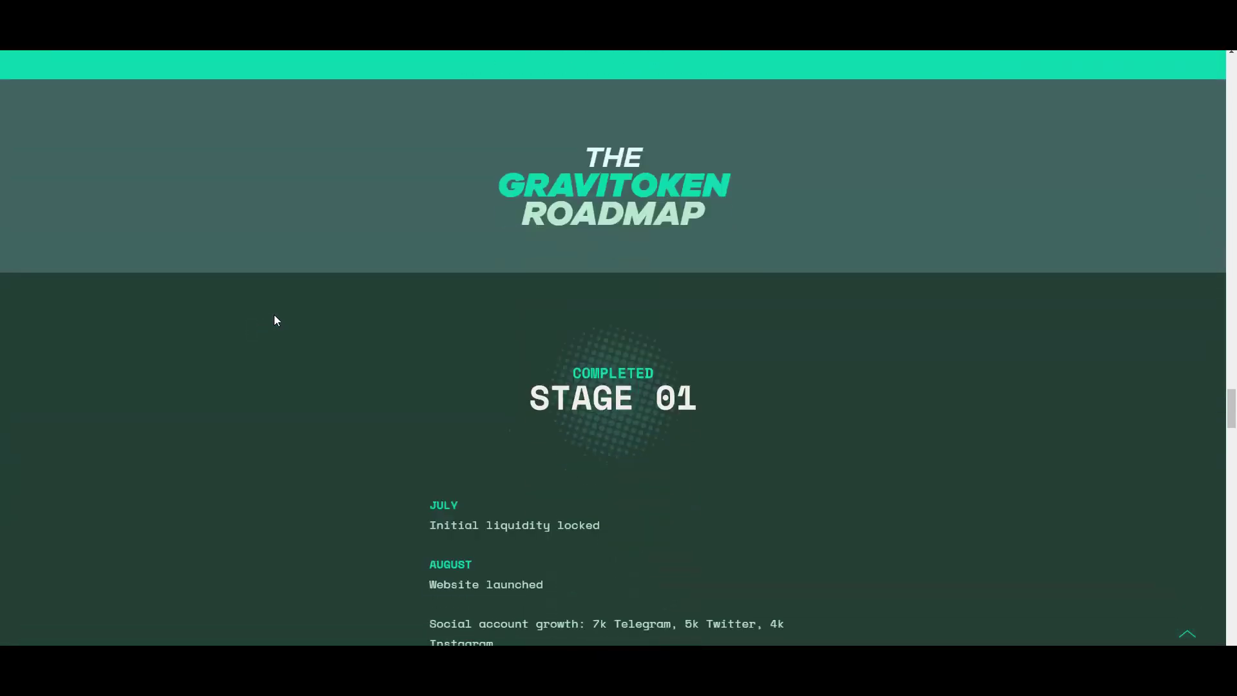
{"action": "scroll", "coordinate": [504, 359], "scroll_direction": "down", "scroll_amount": 3}
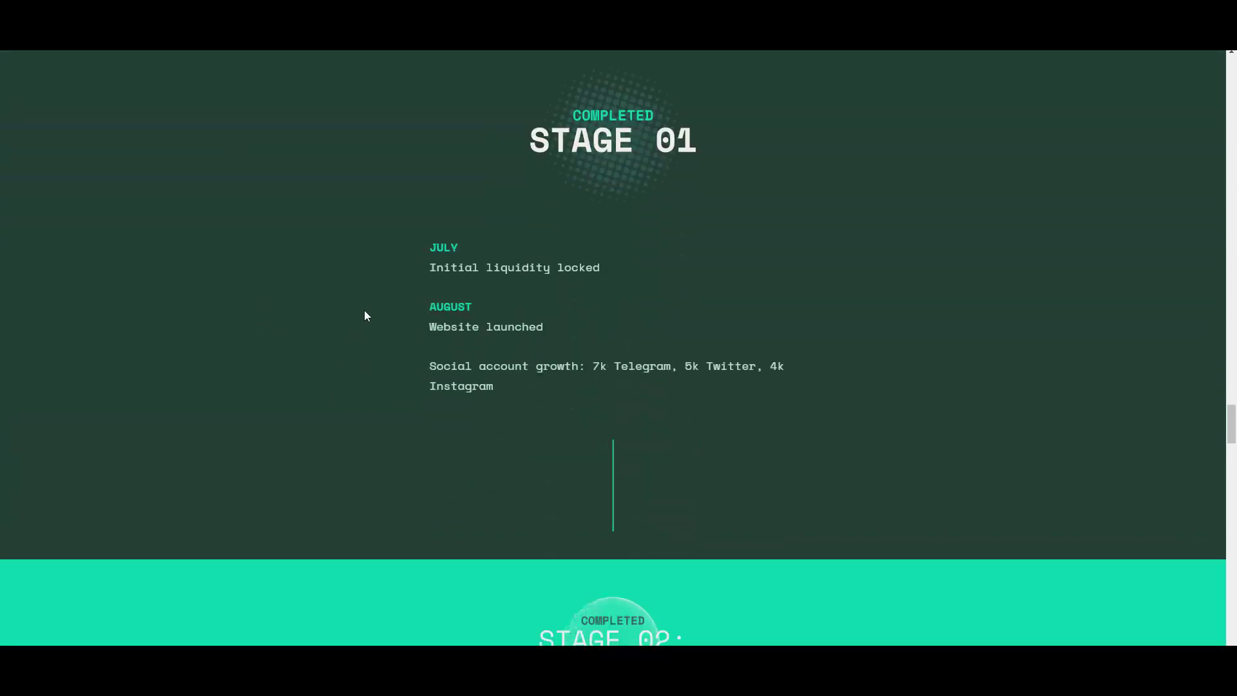
{"action": "scroll", "coordinate": [363, 298], "scroll_direction": "down", "scroll_amount": 3}
{"action": "scroll", "coordinate": [361, 294], "scroll_direction": "down", "scroll_amount": 2}
{"action": "scroll", "coordinate": [380, 300], "scroll_direction": "down", "scroll_amount": 3}
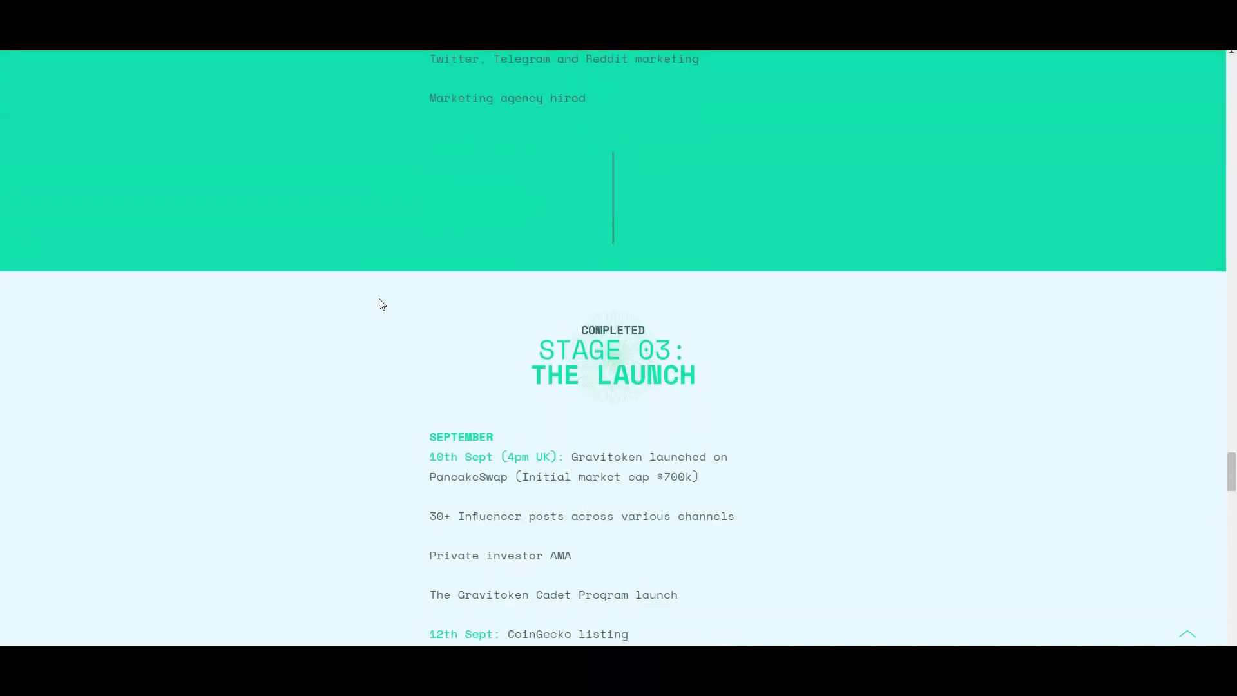
{"action": "scroll", "coordinate": [379, 304], "scroll_direction": "down", "scroll_amount": 2}
{"action": "scroll", "coordinate": [379, 304], "scroll_direction": "down", "scroll_amount": 3}
{"action": "scroll", "coordinate": [379, 303], "scroll_direction": "down", "scroll_amount": 3}
{"action": "scroll", "coordinate": [378, 304], "scroll_direction": "down", "scroll_amount": 2}
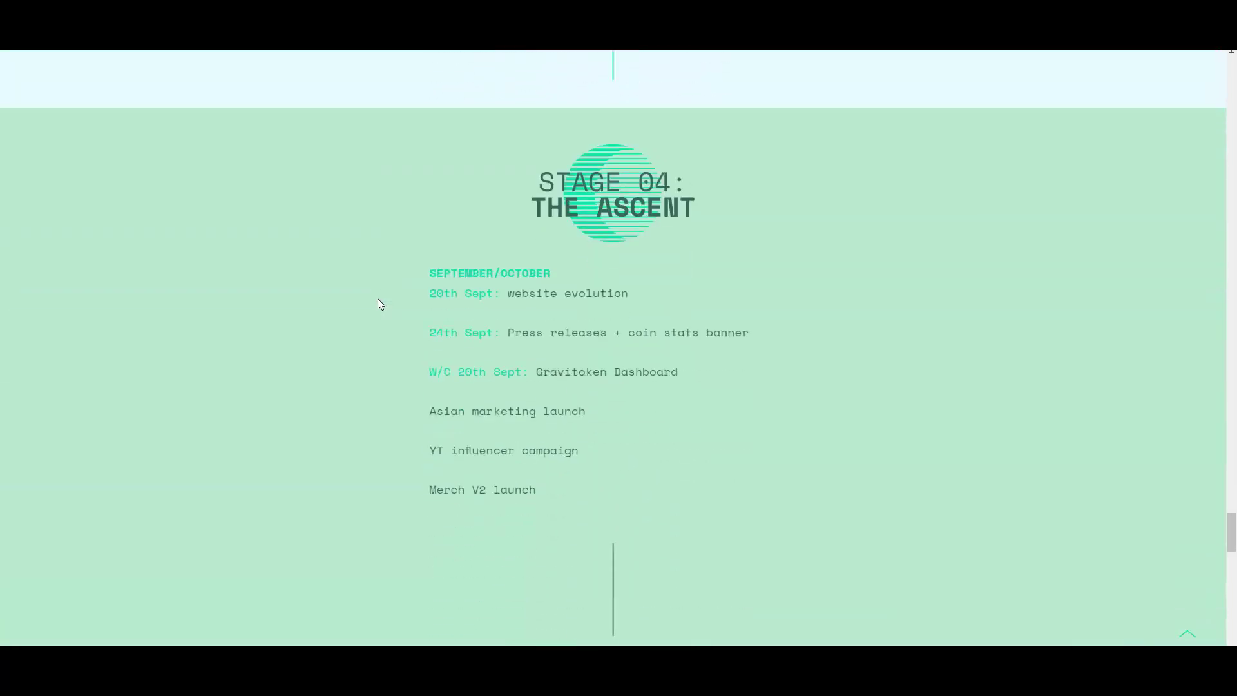
{"action": "scroll", "coordinate": [379, 304], "scroll_direction": "down", "scroll_amount": 1}
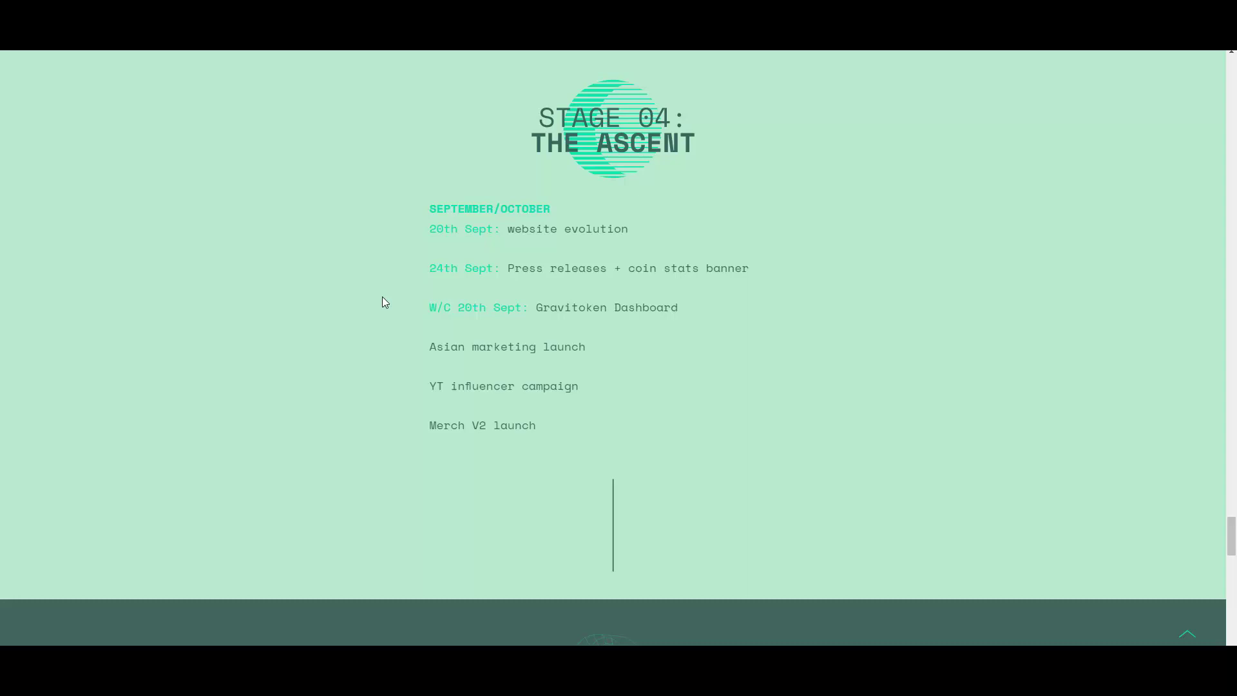
{"action": "scroll", "coordinate": [382, 300], "scroll_direction": "down", "scroll_amount": 3}
{"action": "scroll", "coordinate": [398, 306], "scroll_direction": "down", "scroll_amount": 2}
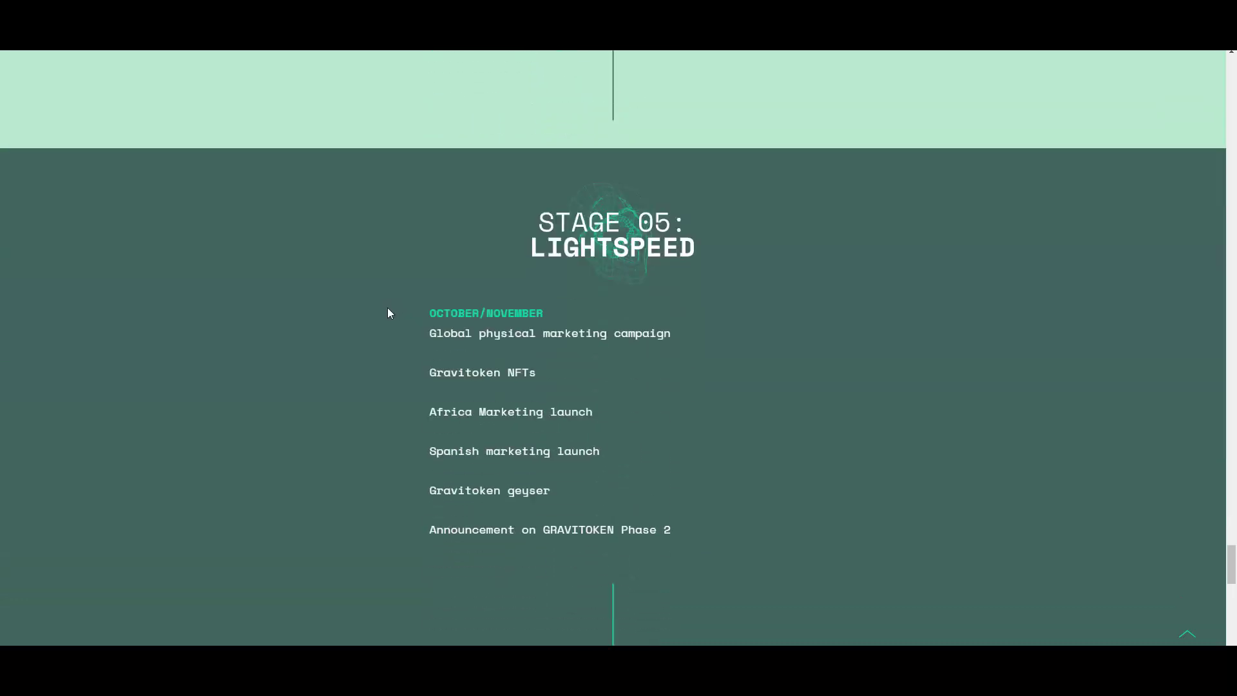
{"action": "scroll", "coordinate": [454, 227], "scroll_direction": "down", "scroll_amount": 1}
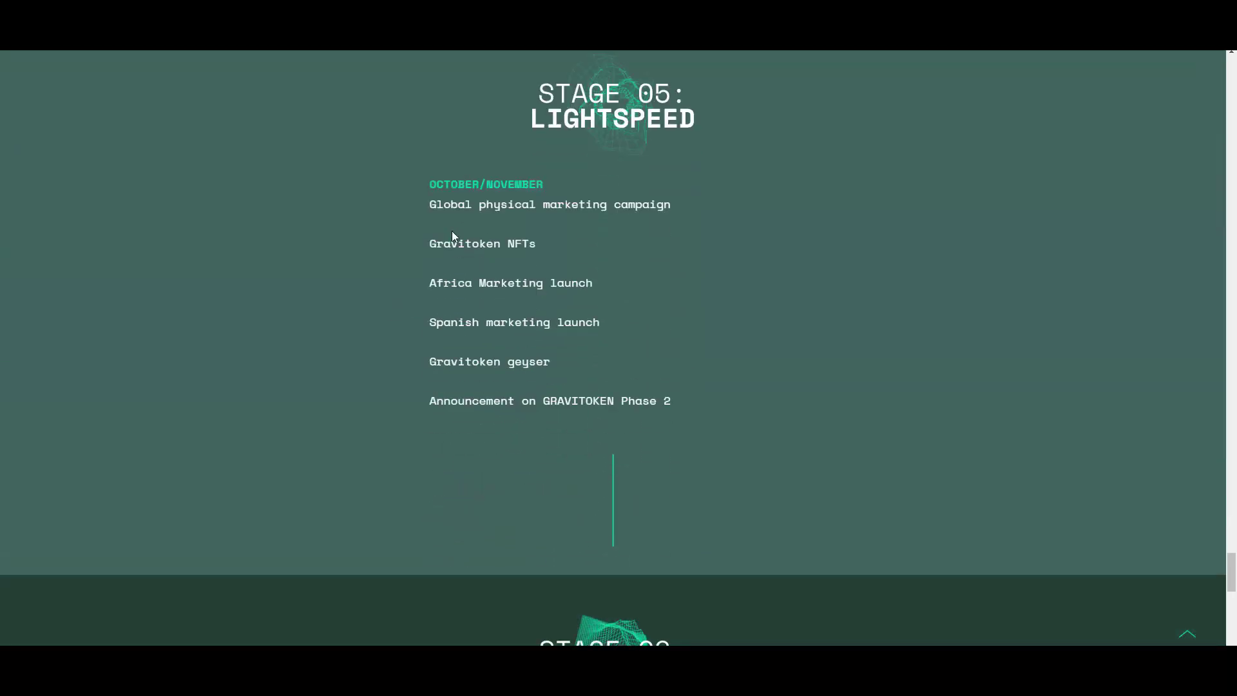
{"action": "scroll", "coordinate": [416, 227], "scroll_direction": "up", "scroll_amount": 1}
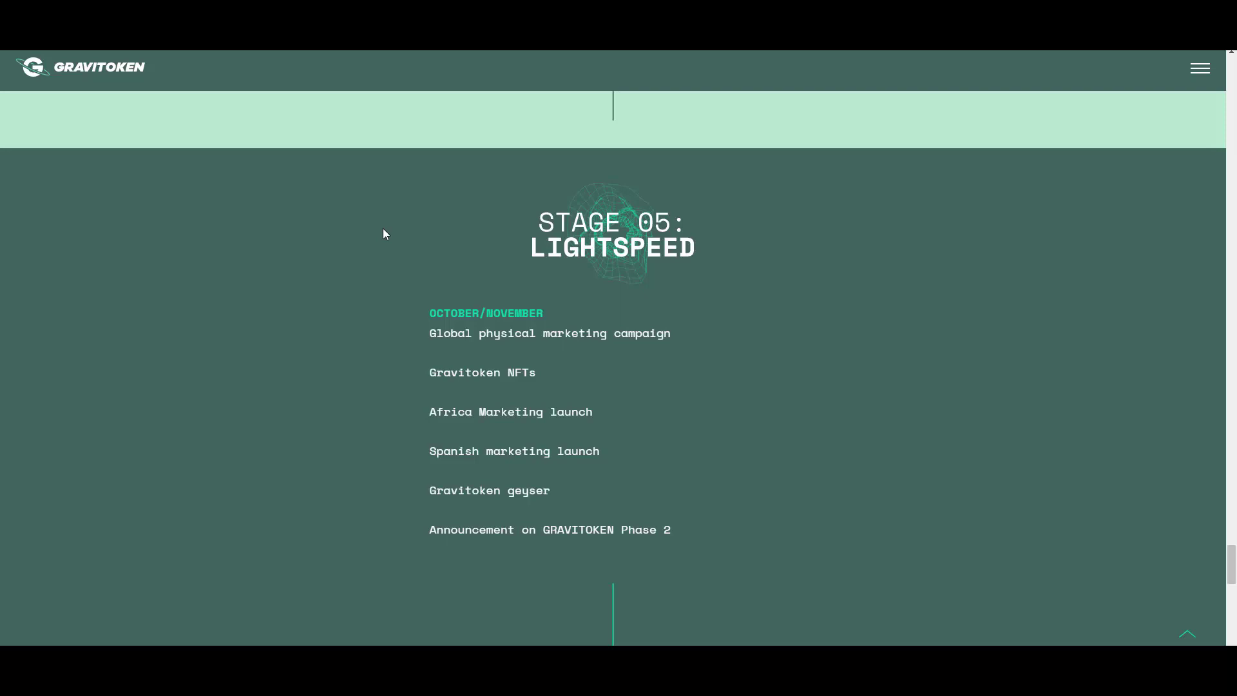
{"action": "scroll", "coordinate": [377, 230], "scroll_direction": "down", "scroll_amount": 3}
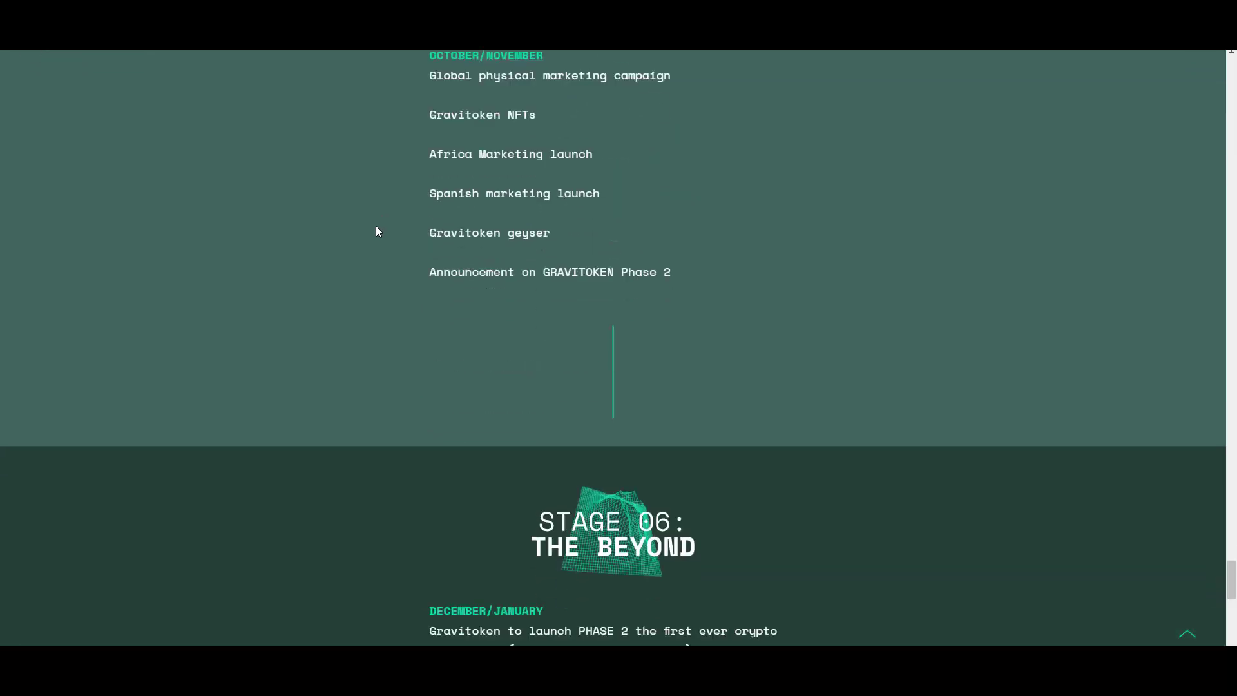
{"action": "scroll", "coordinate": [377, 231], "scroll_direction": "down", "scroll_amount": 2}
{"action": "scroll", "coordinate": [377, 230], "scroll_direction": "down", "scroll_amount": 2}
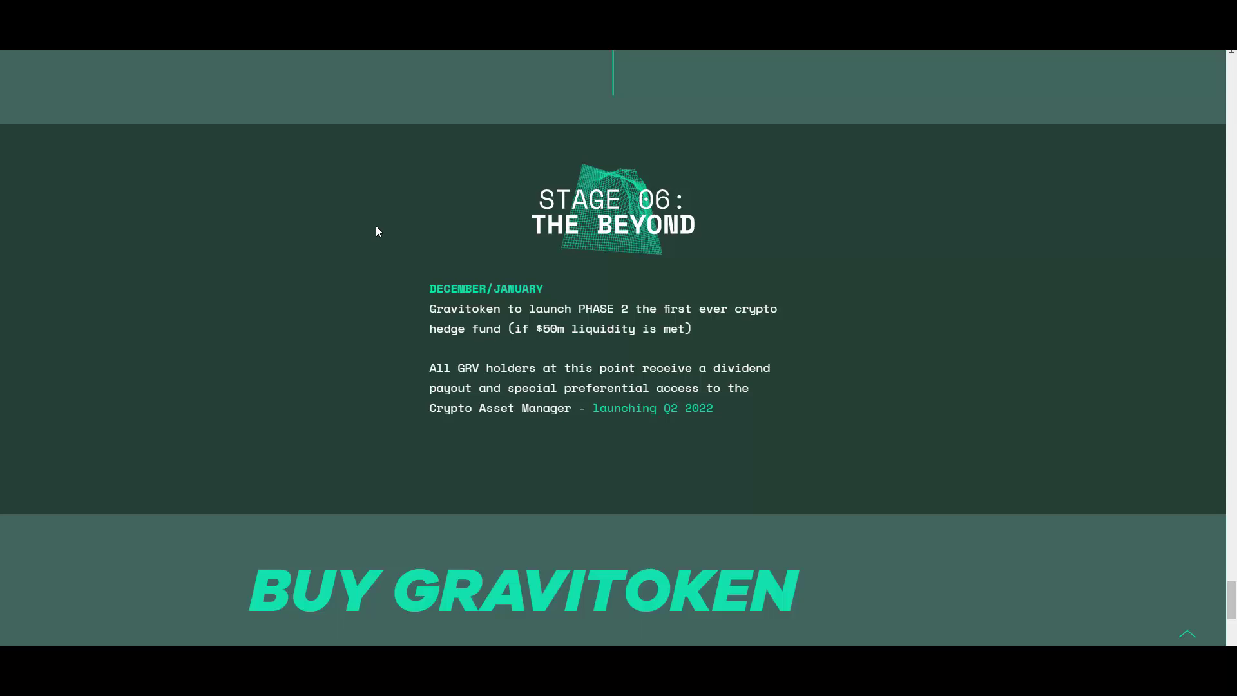
{"action": "scroll", "coordinate": [376, 230], "scroll_direction": "down", "scroll_amount": 6}
{"action": "scroll", "coordinate": [376, 230], "scroll_direction": "up", "scroll_amount": 3}
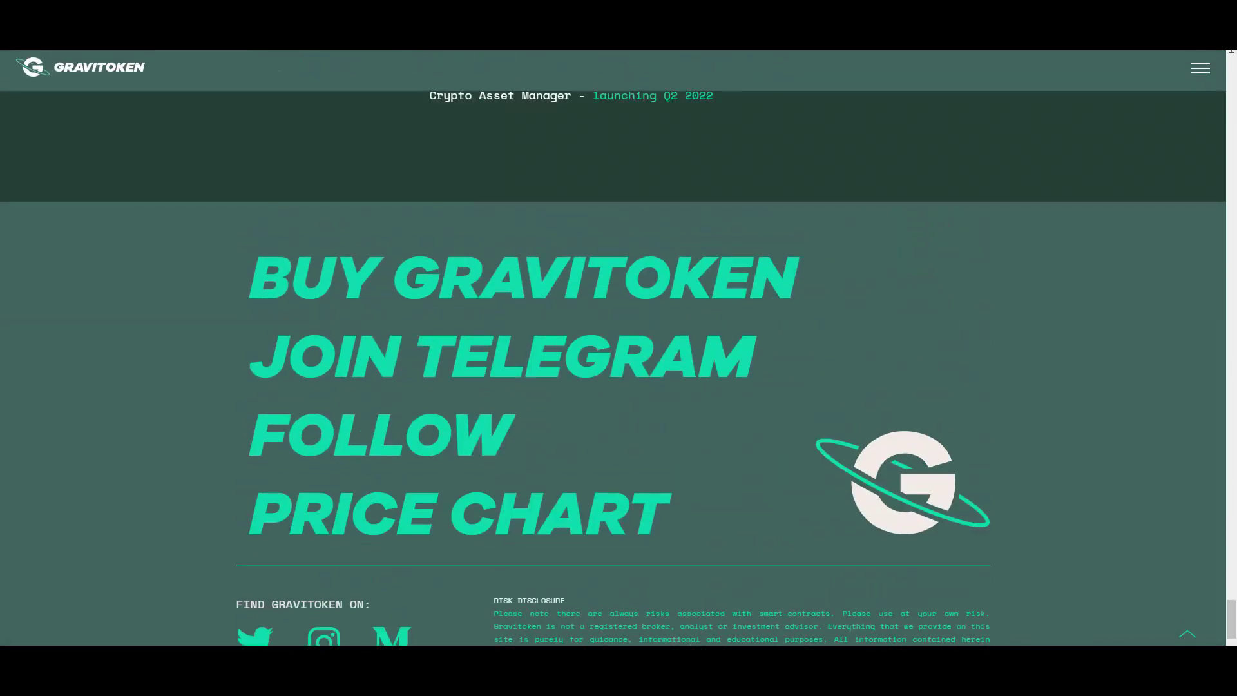
{"action": "scroll", "coordinate": [1141, 556], "scroll_direction": "down", "scroll_amount": 5}
{"action": "left_click_drag", "start_coordinate": [1232, 623], "coordinate": [1220, 64]}
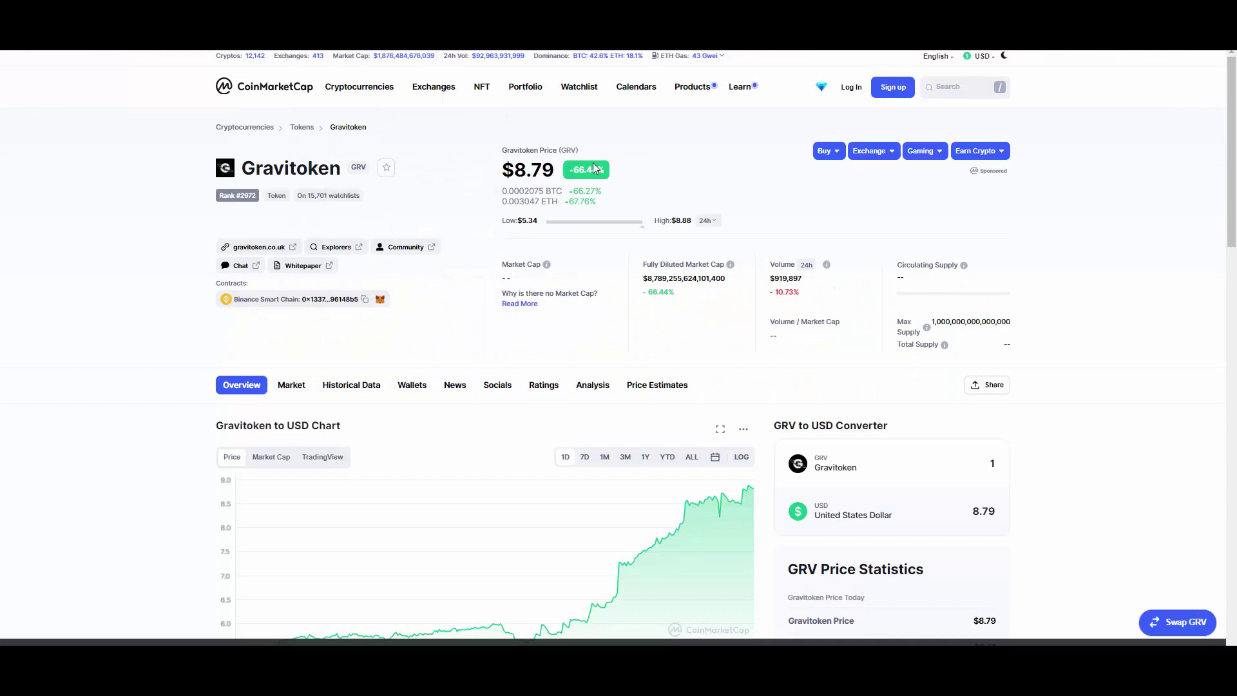
{"action": "scroll", "coordinate": [531, 340], "scroll_direction": "down", "scroll_amount": 3}
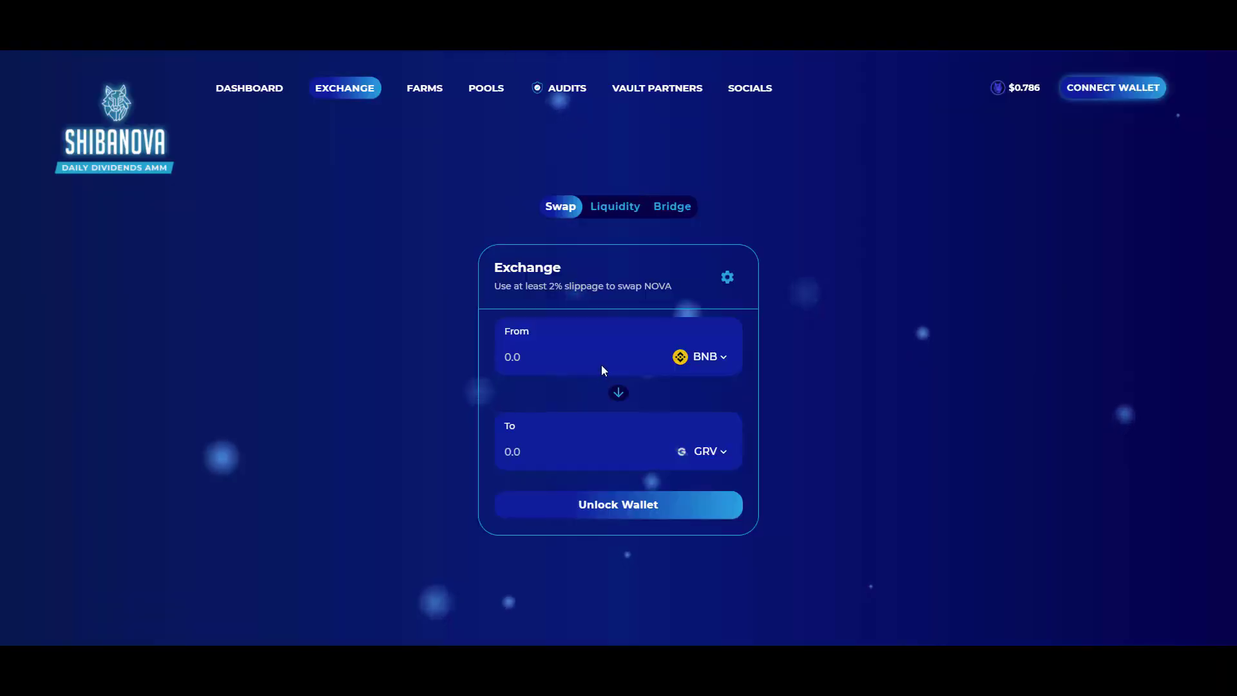
Quote GRV for 1 BNB, then switch the paying token to BUSD
{"action": "left_click", "coordinate": [601, 365]}
{"action": "type", "text": "1"}
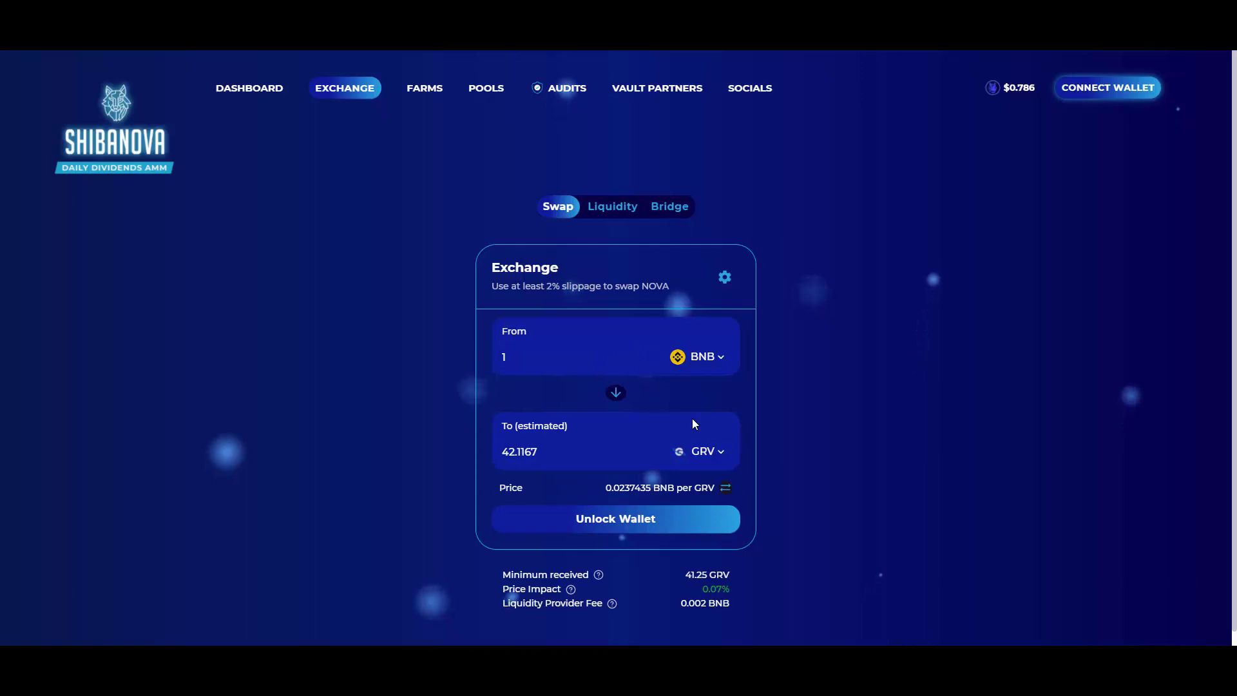
{"action": "left_click", "coordinate": [700, 358]}
{"action": "type", "text": "b"}
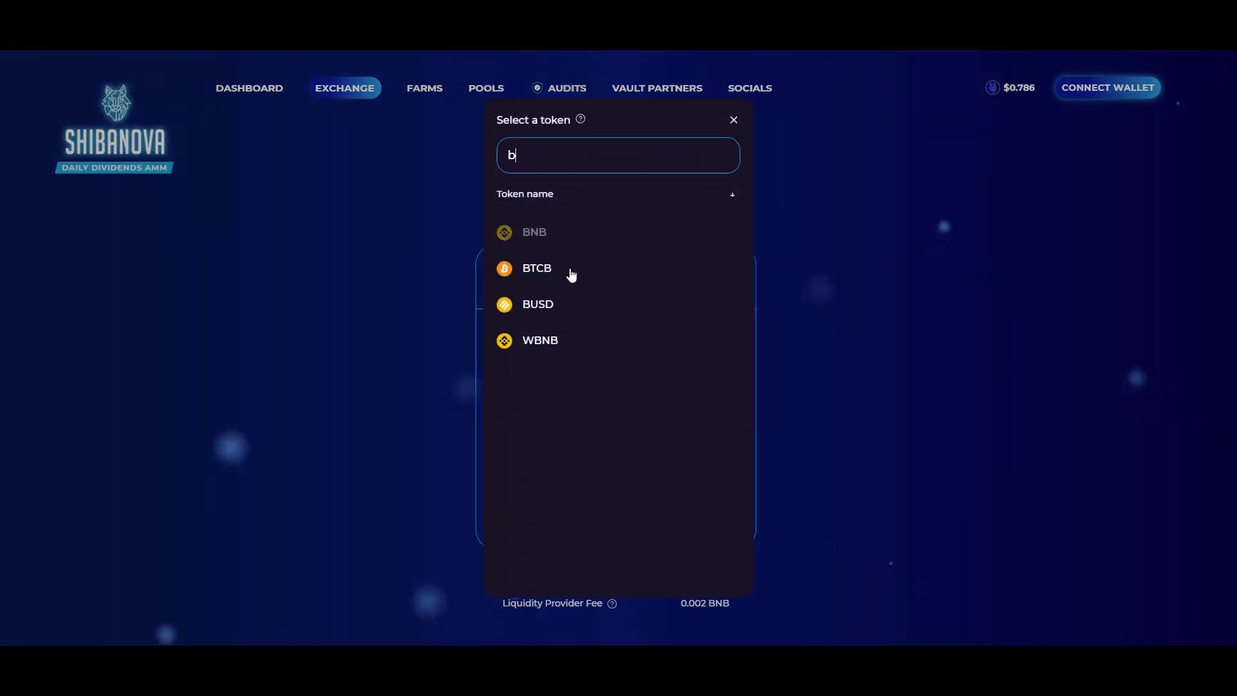
{"action": "left_click", "coordinate": [566, 304]}
Quote GRV for 2 BUSD, then reverse the pair and enter 1 GRV
{"action": "left_click", "coordinate": [560, 368]}
{"action": "key", "text": "BackSpace"}
{"action": "type", "text": "2"}
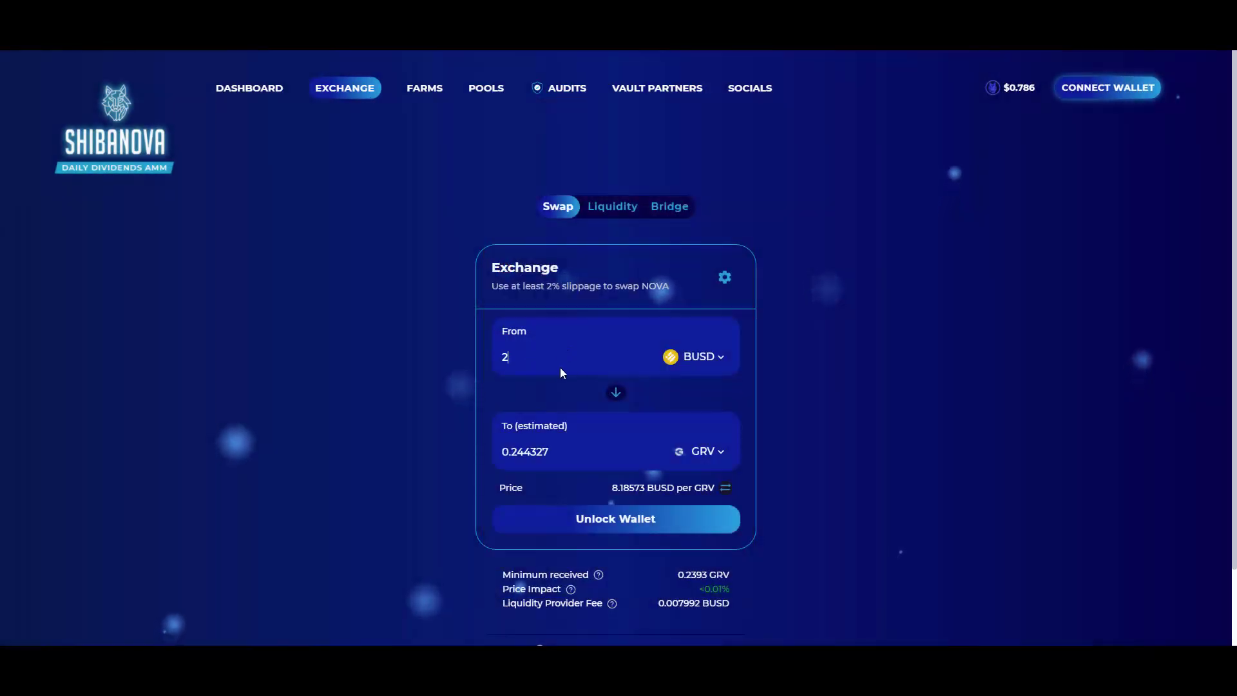
{"action": "left_click", "coordinate": [615, 391]}
{"action": "left_click_drag", "start_coordinate": [551, 357], "coordinate": [480, 359]}
{"action": "type", "text": "1"}
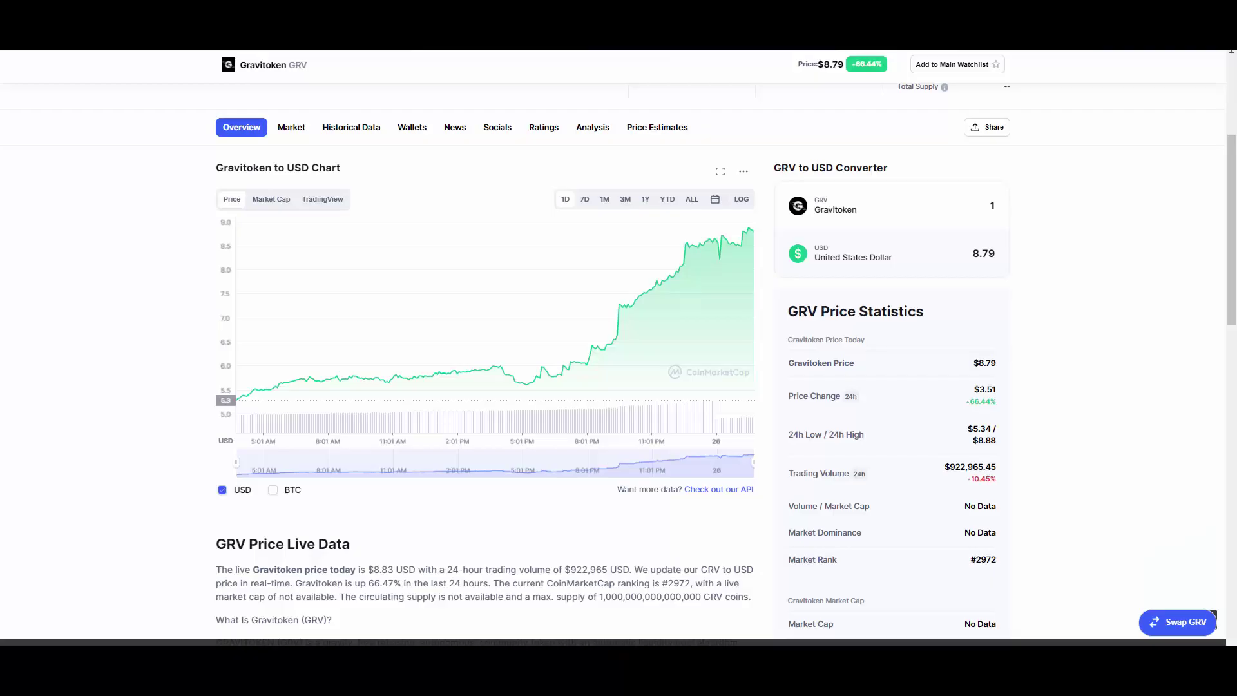
{"action": "scroll", "coordinate": [155, 409], "scroll_direction": "up", "scroll_amount": 3}
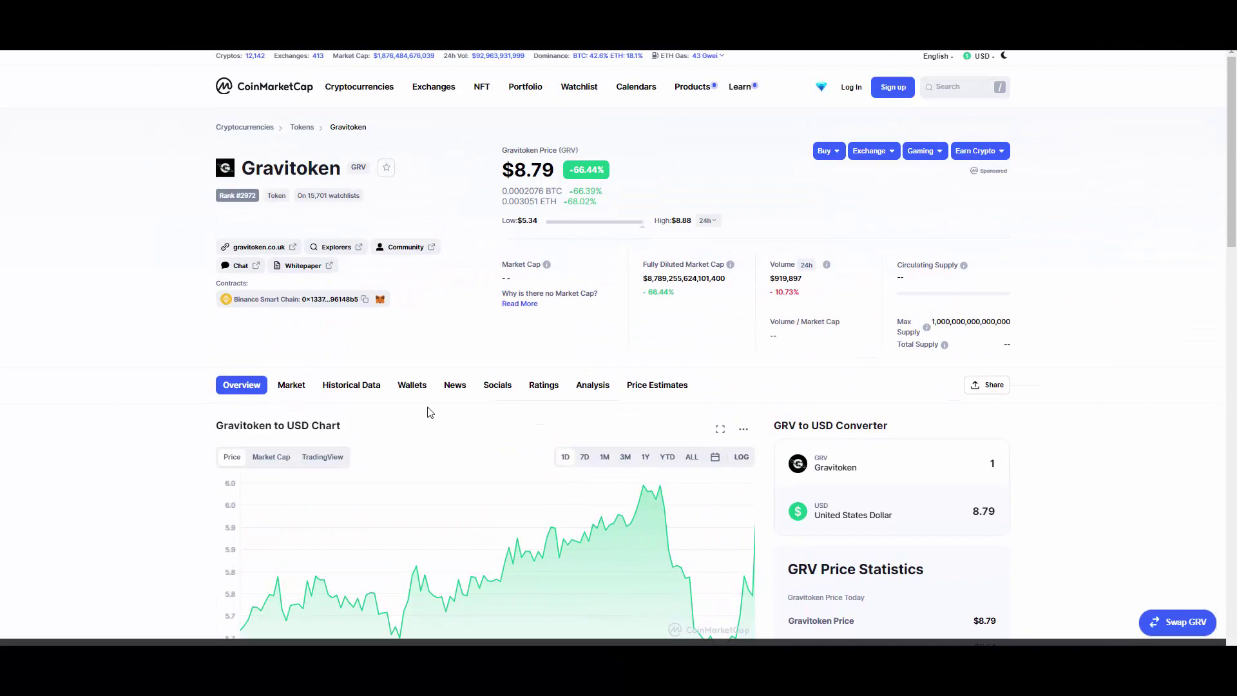
{"action": "scroll", "coordinate": [428, 411], "scroll_direction": "down", "scroll_amount": 2}
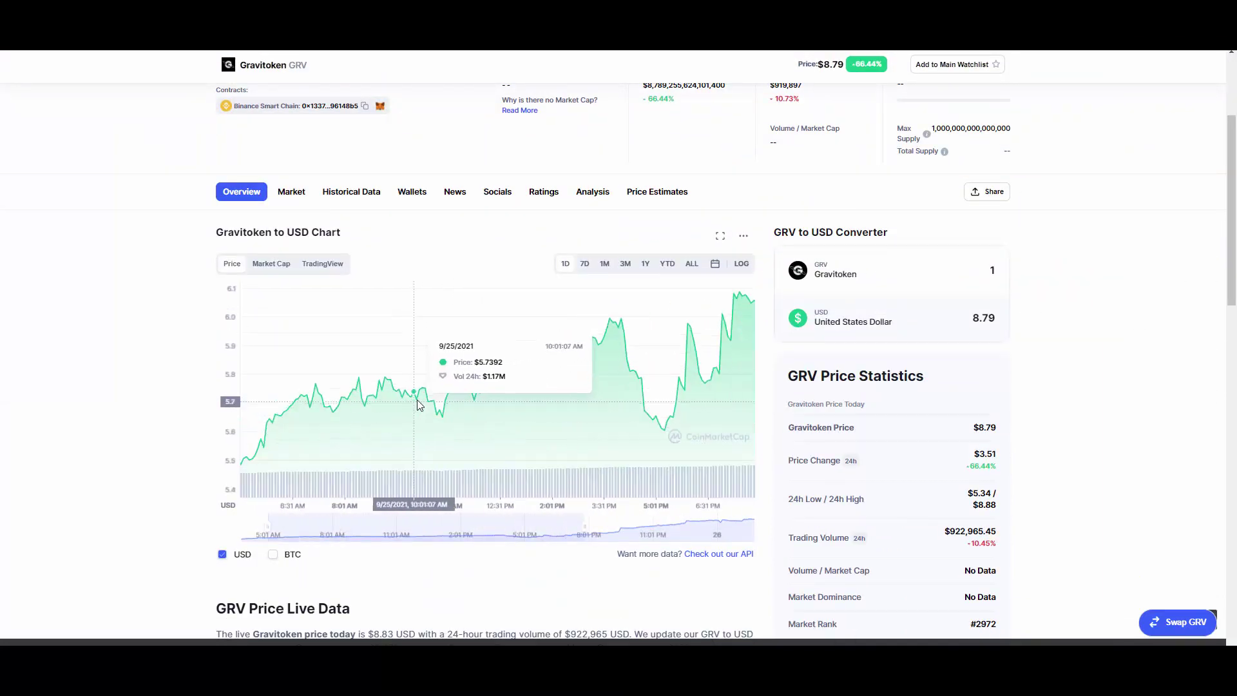
{"action": "scroll", "coordinate": [192, 384], "scroll_direction": "down", "scroll_amount": 1}
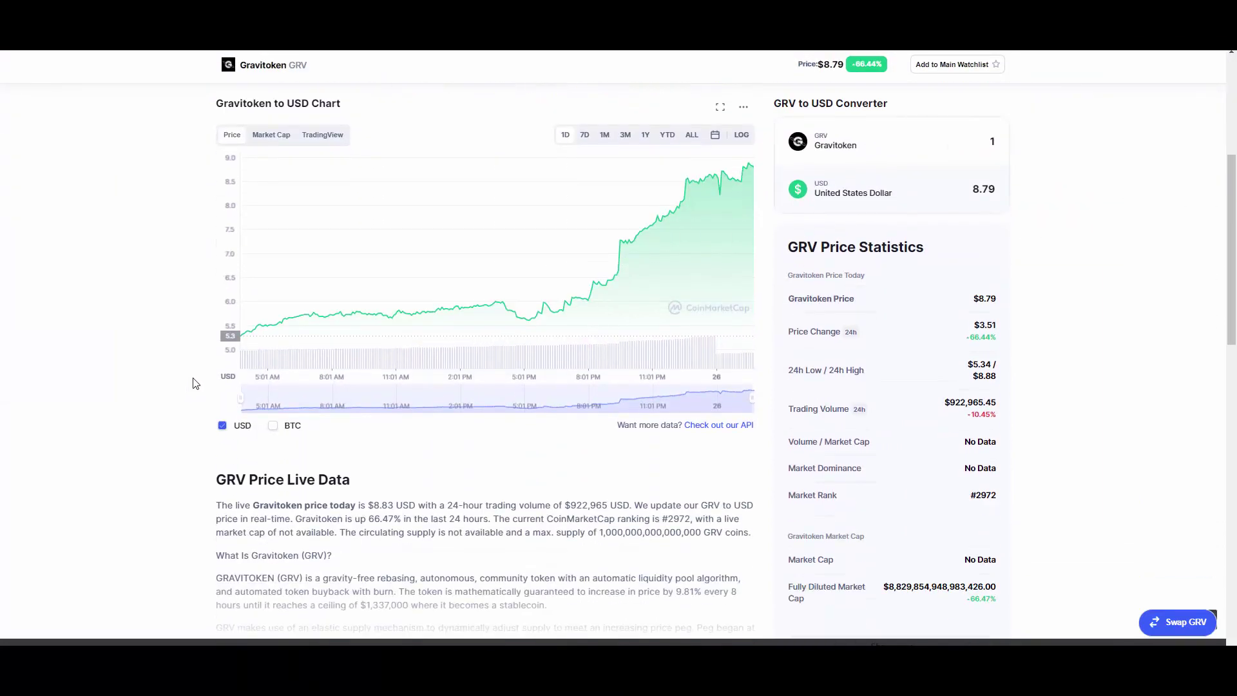
{"action": "scroll", "coordinate": [193, 384], "scroll_direction": "down", "scroll_amount": 2}
{"action": "scroll", "coordinate": [193, 387], "scroll_direction": "up", "scroll_amount": 2}
{"action": "scroll", "coordinate": [193, 387], "scroll_direction": "up", "scroll_amount": 3}
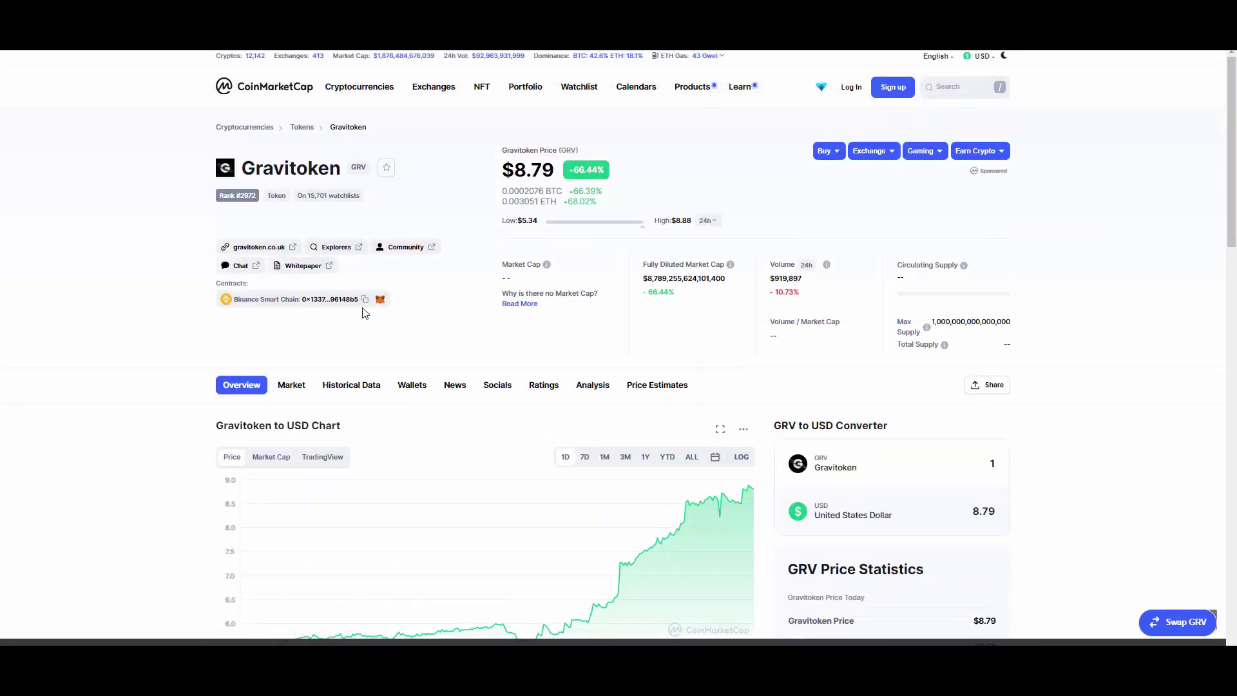
{"action": "left_click_drag", "start_coordinate": [645, 280], "coordinate": [727, 279]}
{"action": "left_click", "coordinate": [718, 310]}
{"action": "scroll", "coordinate": [114, 250], "scroll_direction": "down", "scroll_amount": 2}
{"action": "scroll", "coordinate": [115, 250], "scroll_direction": "down", "scroll_amount": 3}
{"action": "scroll", "coordinate": [110, 252], "scroll_direction": "up", "scroll_amount": 2}
{"action": "scroll", "coordinate": [110, 252], "scroll_direction": "up", "scroll_amount": 3}
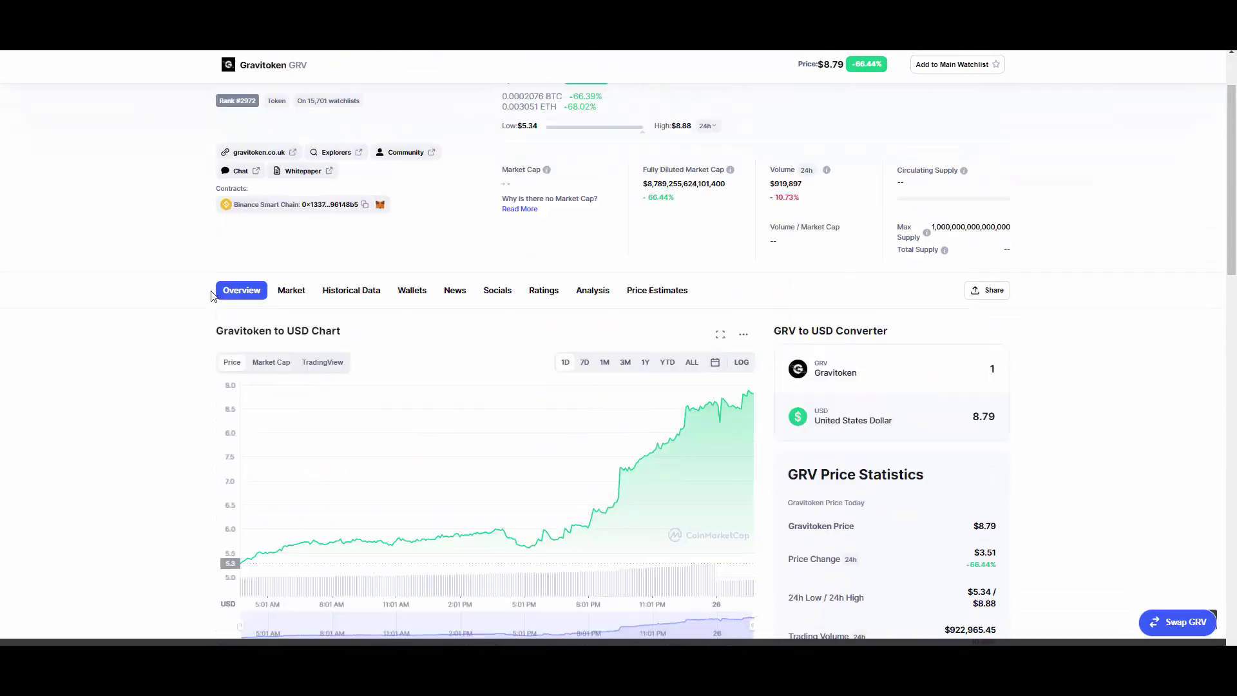
{"action": "scroll", "coordinate": [221, 291], "scroll_direction": "down", "scroll_amount": 2}
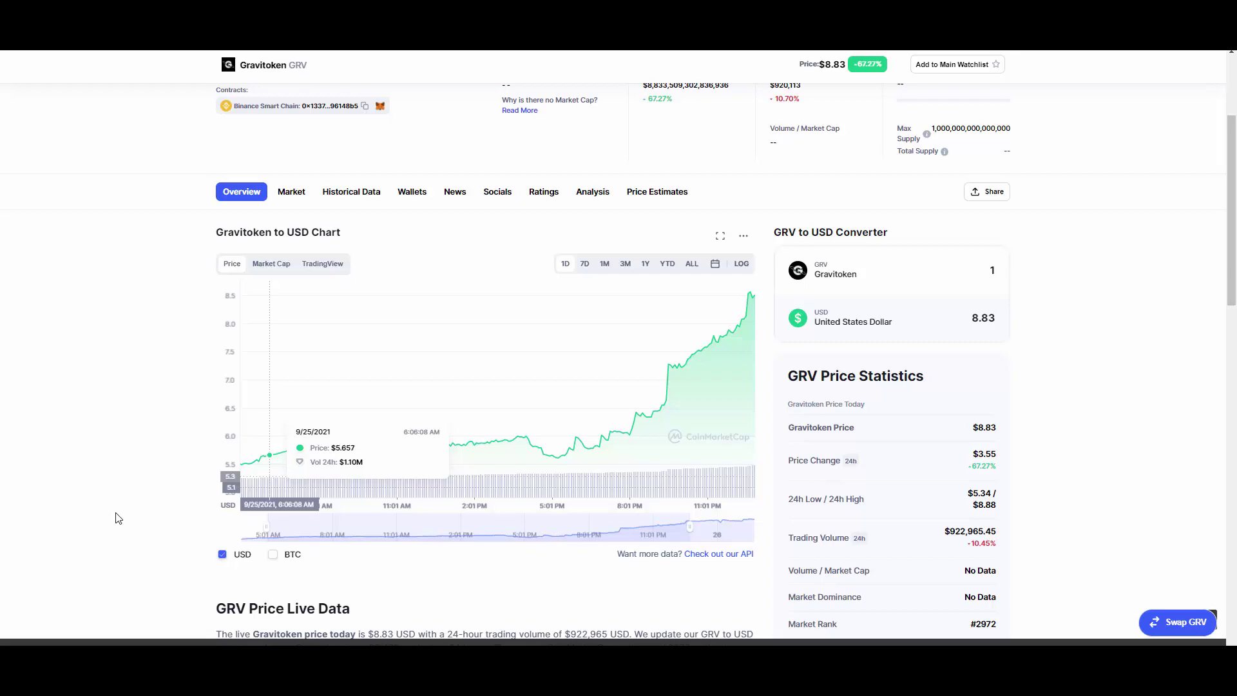
{"action": "scroll", "coordinate": [112, 498], "scroll_direction": "up", "scroll_amount": 2}
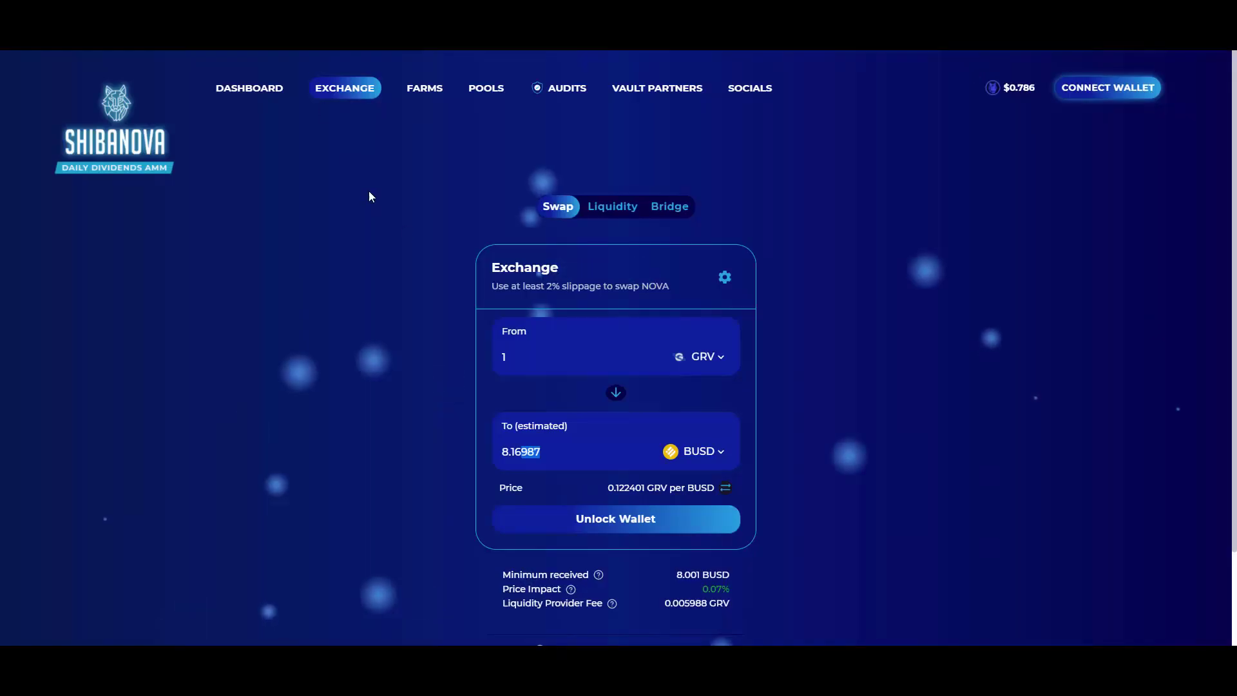
{"action": "scroll", "coordinate": [415, 241], "scroll_direction": "down", "scroll_amount": 2}
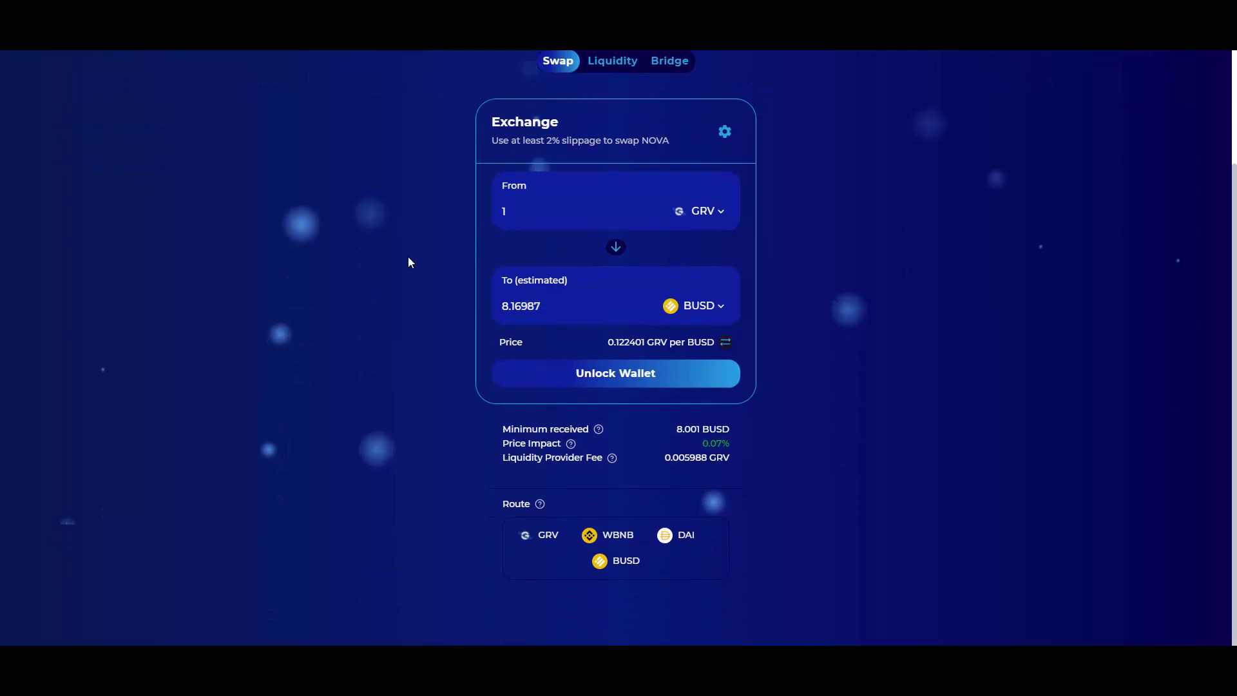
{"action": "scroll", "coordinate": [392, 277], "scroll_direction": "up", "scroll_amount": 2}
Set a custom slippage tolerance of 10% in the ShibaNova swap settings
{"action": "left_click", "coordinate": [724, 260]}
{"action": "left_click", "coordinate": [636, 341]}
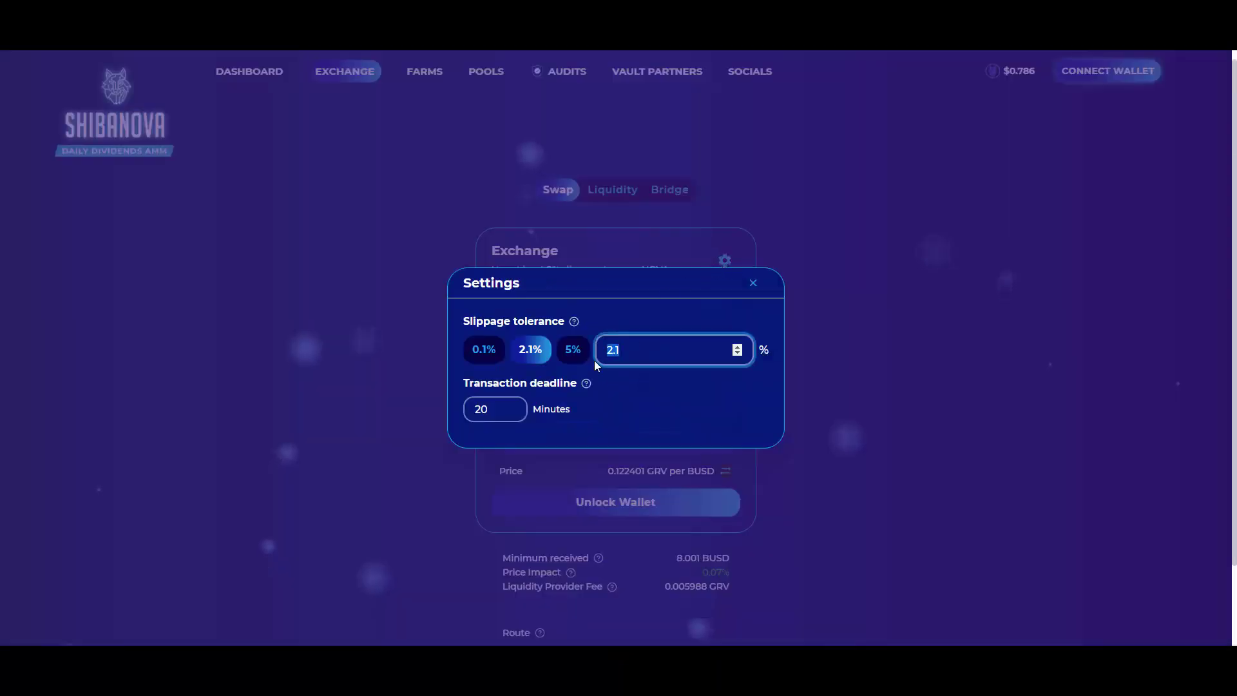
{"action": "type", "text": "10"}
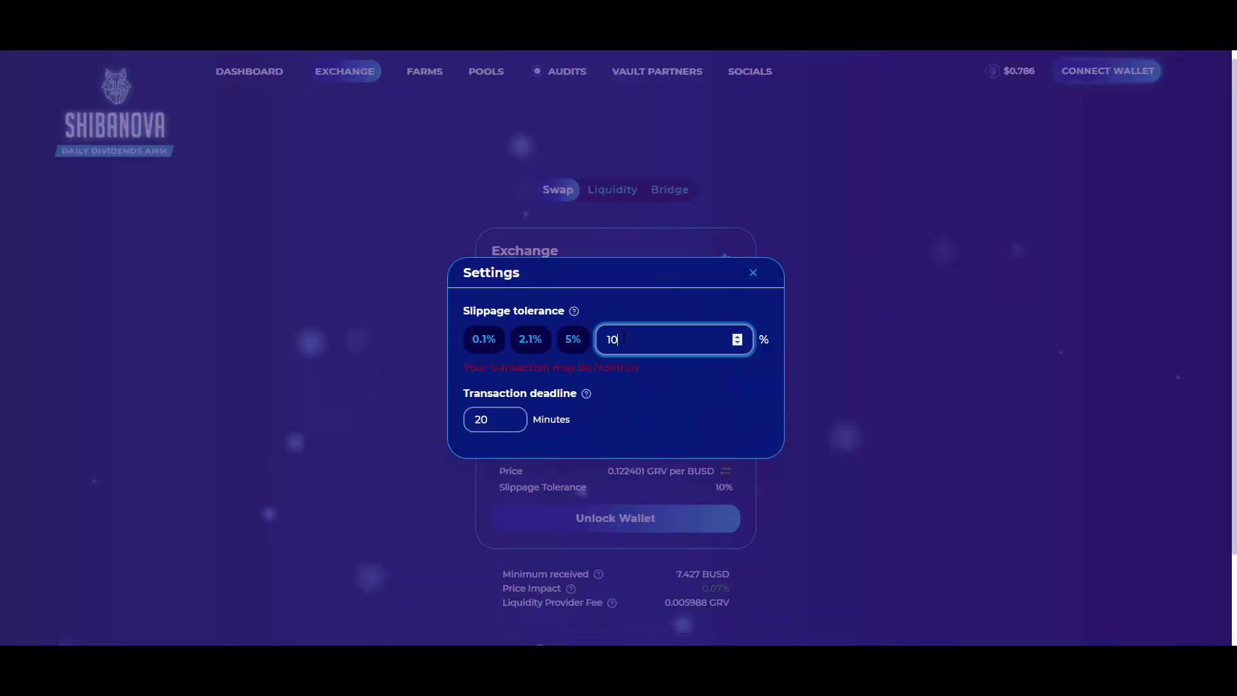
{"action": "left_click", "coordinate": [753, 272]}
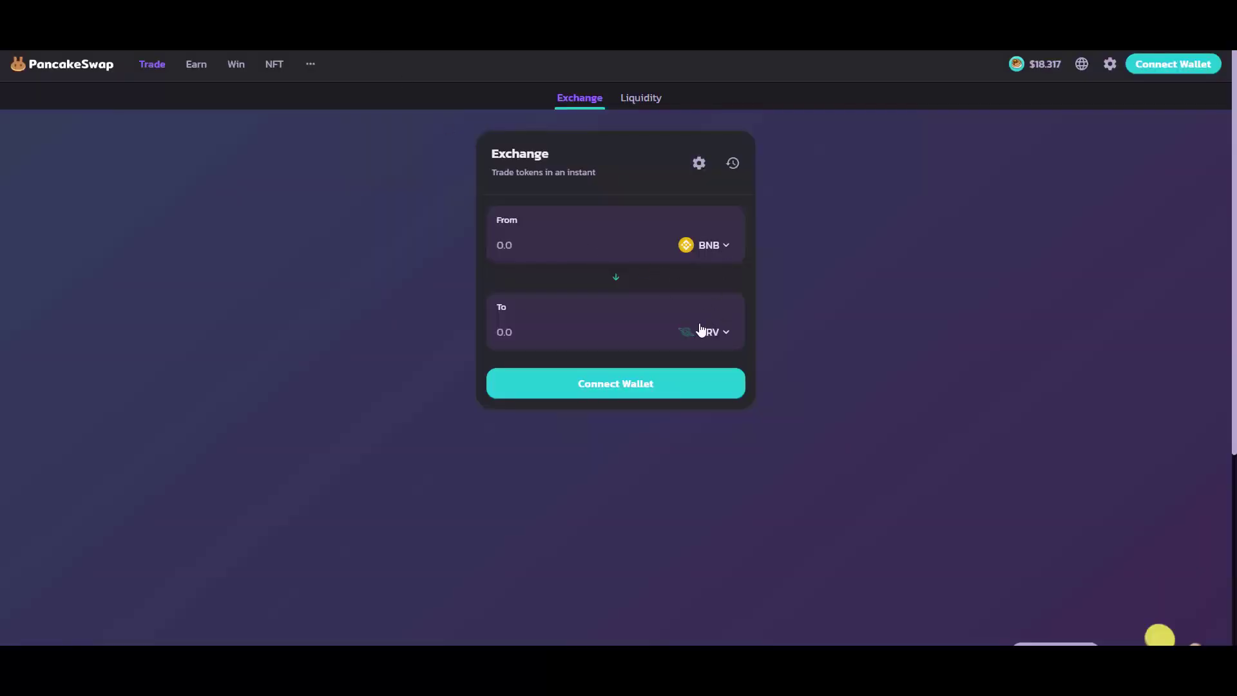
Flip the swap direction twice and enter 1 BNB as the From amount
{"action": "left_click", "coordinate": [616, 276]}
{"action": "left_click", "coordinate": [615, 277]}
{"action": "type", "text": "22"}
{"action": "double_click", "coordinate": [502, 245]}
{"action": "type", "text": "1"}
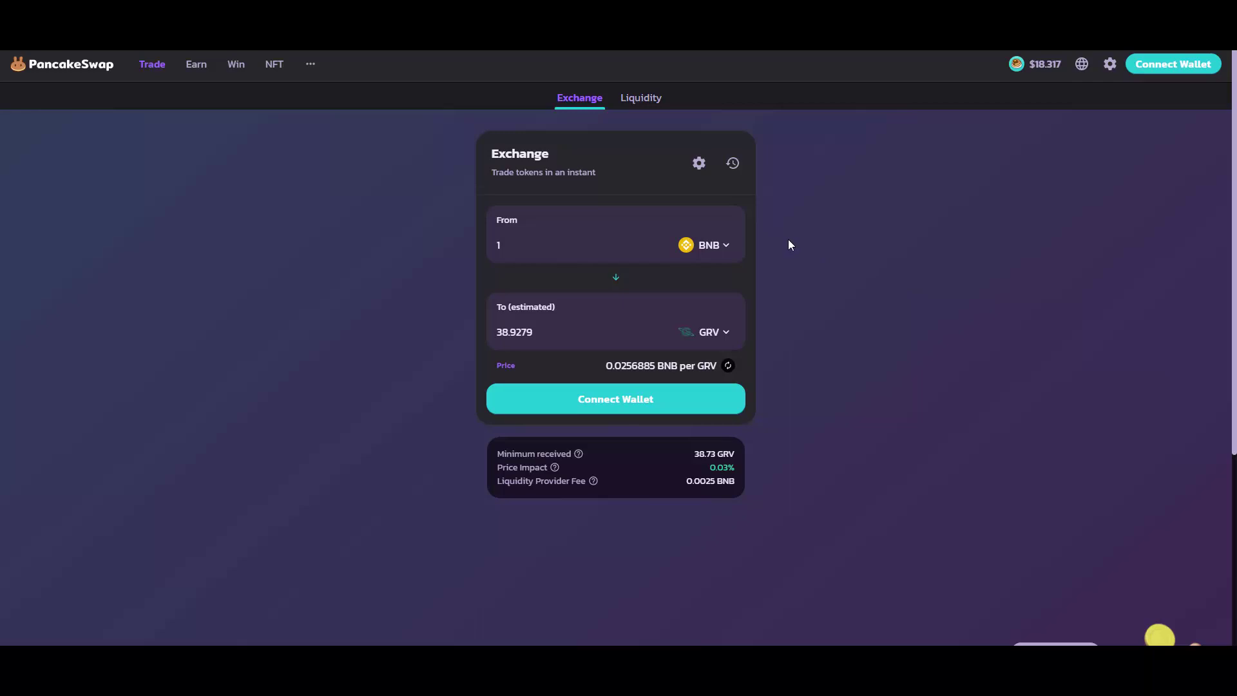
Apply 10% slippage and highlight the minimum received GRV amount
{"action": "left_click", "coordinate": [699, 165]}
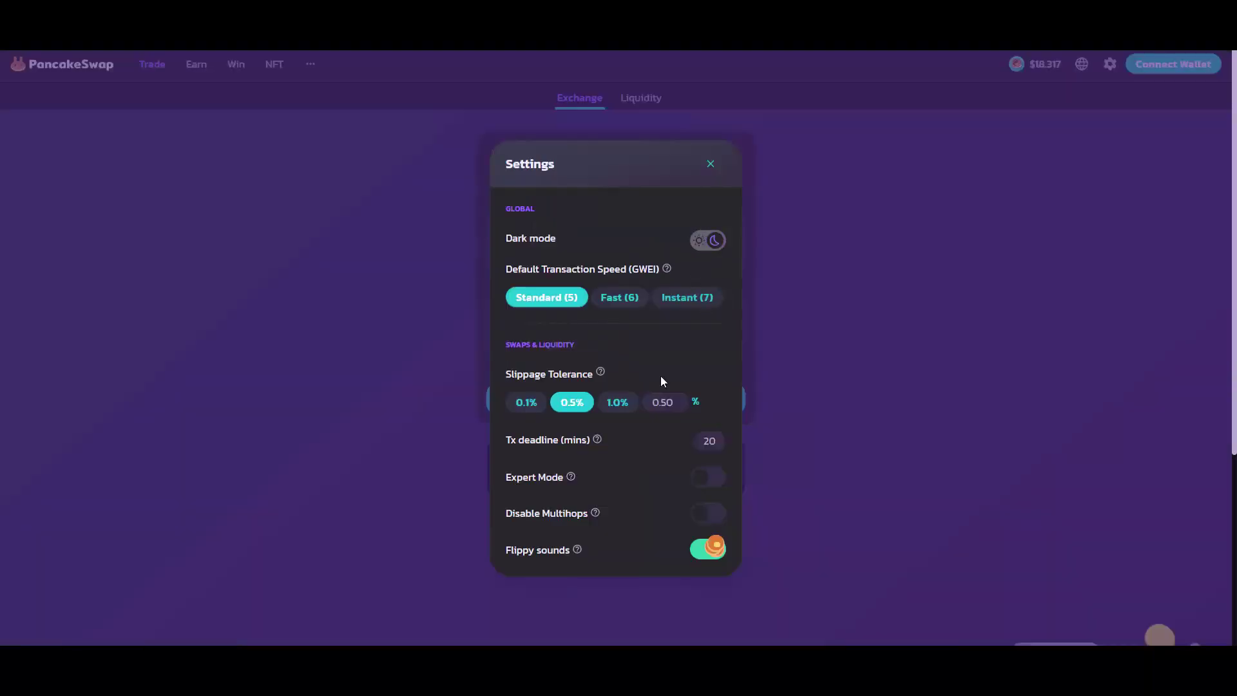
{"action": "type", "text": "1"}
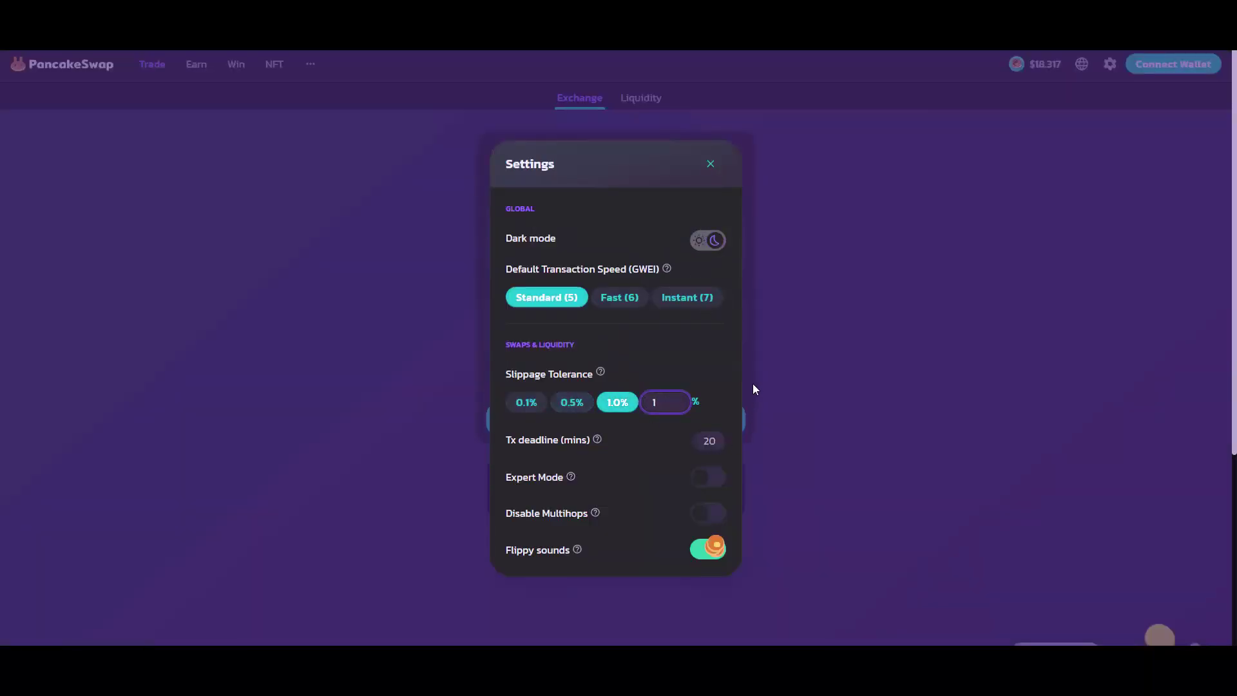
{"action": "type", "text": "0"}
{"action": "left_click", "coordinate": [753, 384]}
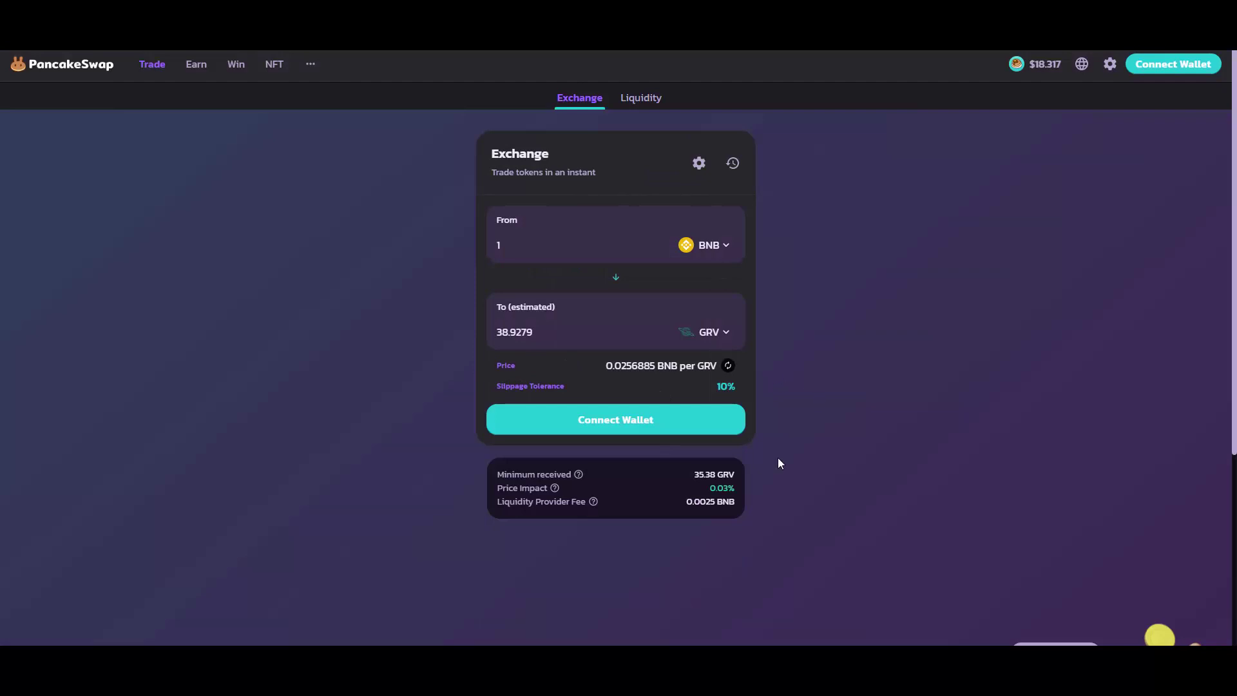
{"action": "left_click_drag", "start_coordinate": [695, 482], "coordinate": [728, 476]}
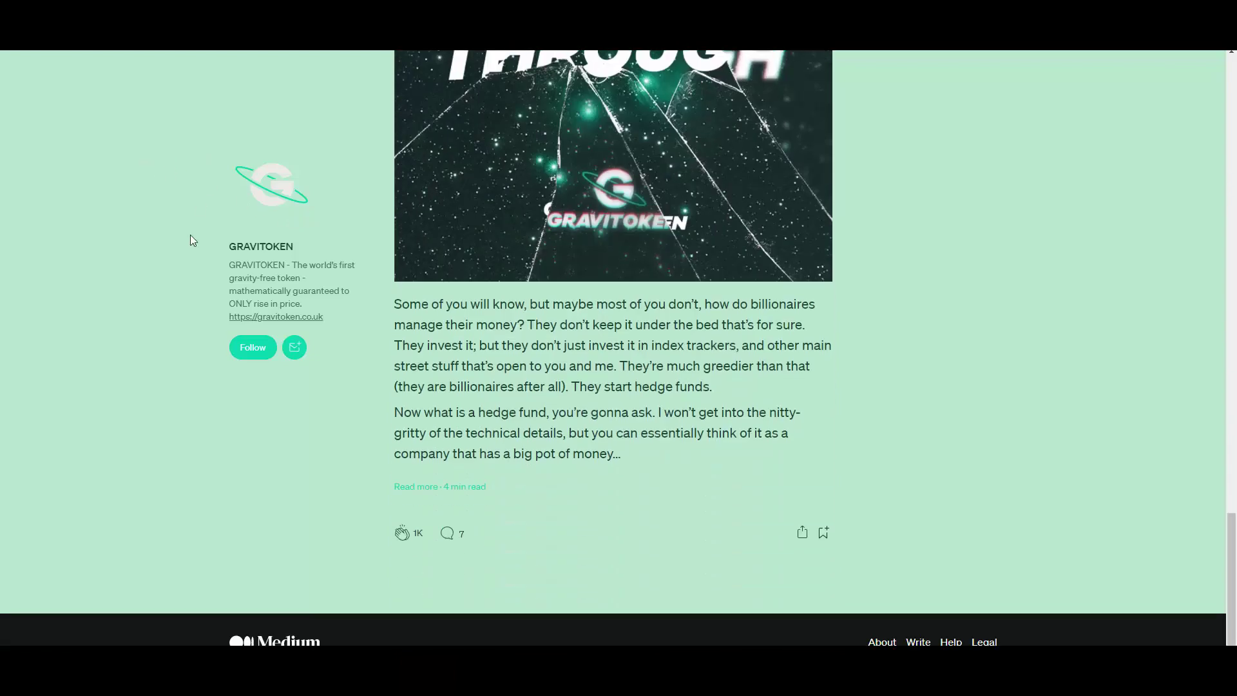
{"action": "scroll", "coordinate": [191, 235], "scroll_direction": "up", "scroll_amount": 5}
{"action": "scroll", "coordinate": [185, 251], "scroll_direction": "up", "scroll_amount": 5}
{"action": "scroll", "coordinate": [185, 252], "scroll_direction": "up", "scroll_amount": 5}
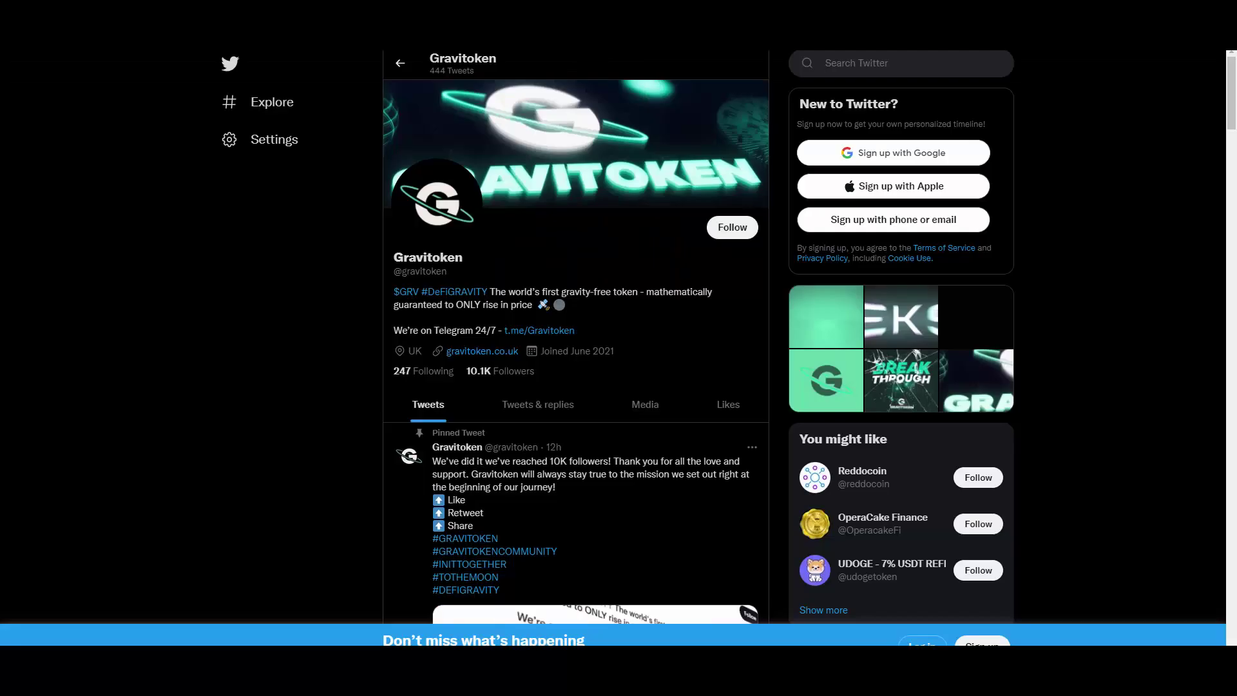
{"action": "scroll", "coordinate": [285, 242], "scroll_direction": "down", "scroll_amount": 2}
{"action": "scroll", "coordinate": [285, 242], "scroll_direction": "down", "scroll_amount": 4}
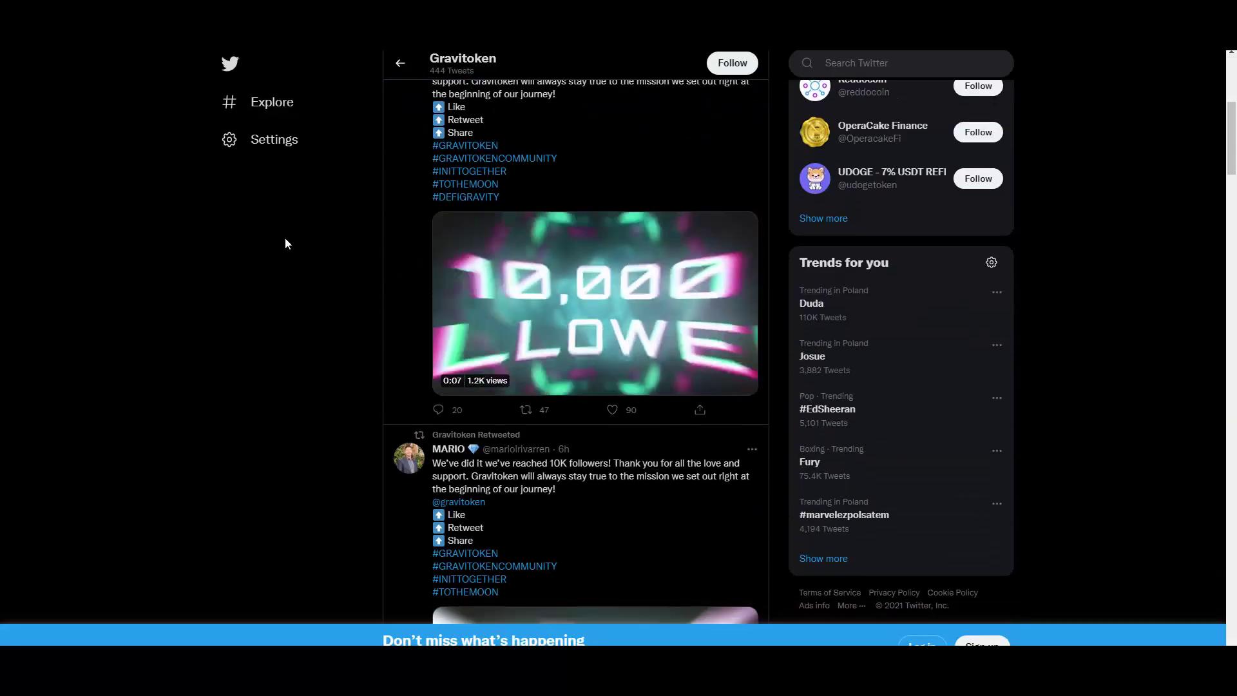
{"action": "scroll", "coordinate": [285, 242], "scroll_direction": "down", "scroll_amount": 3}
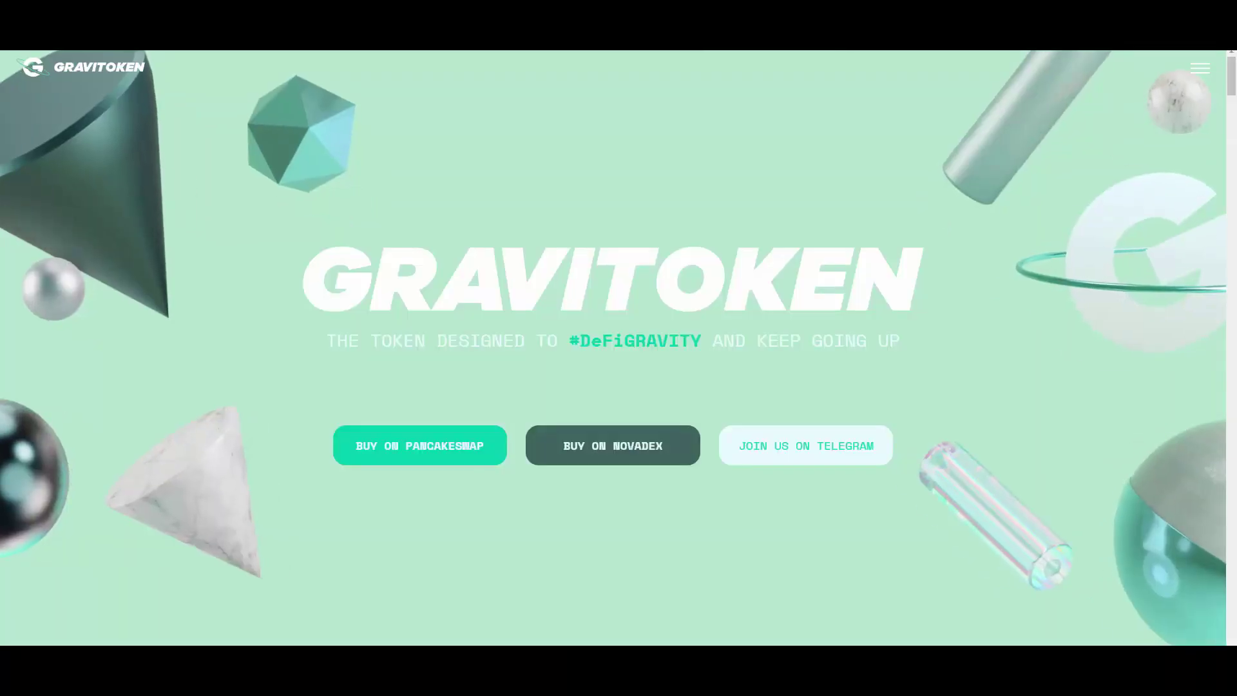